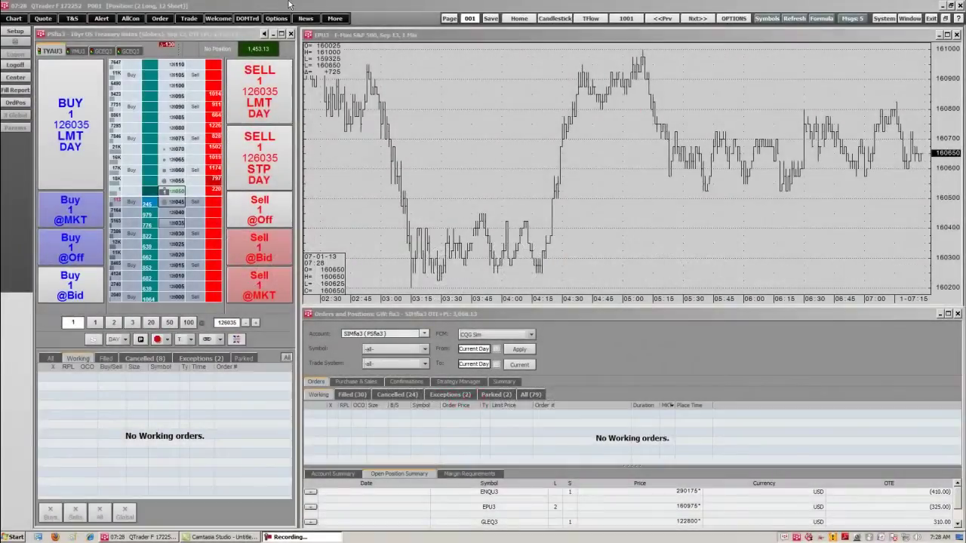
- Open a second Order Ticket and replicate the existing 10yr US Treasury Notes ticket
{"action": "left_click", "coordinate": [190, 18]}
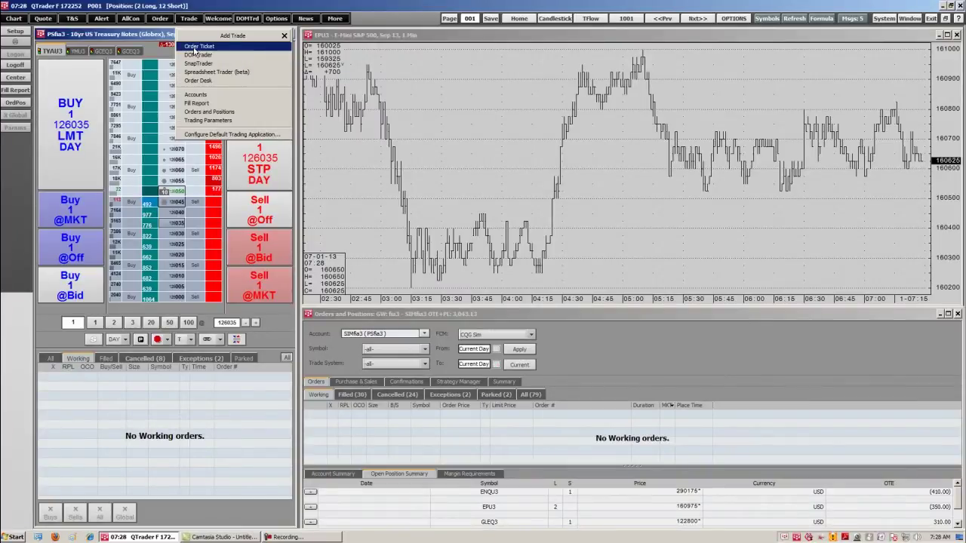
{"action": "left_click", "coordinate": [193, 53]}
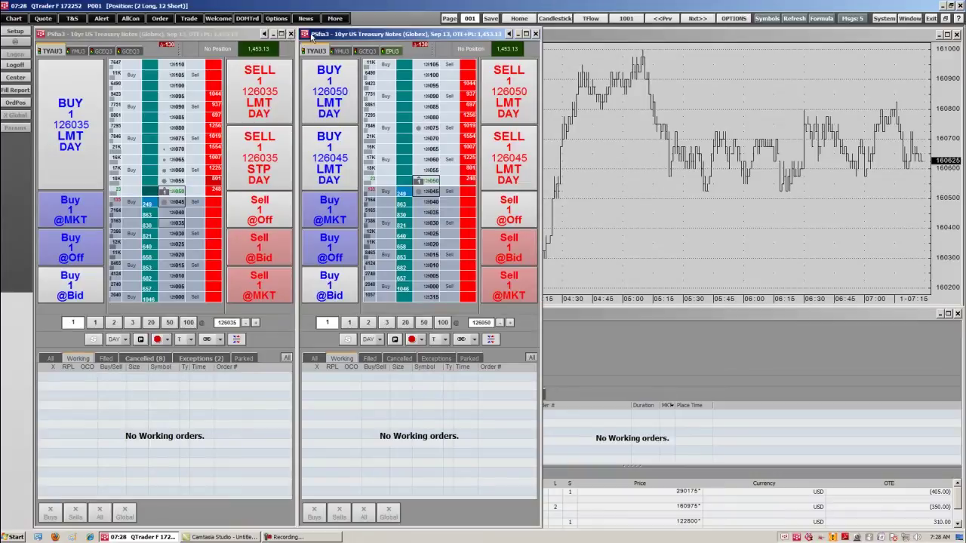
{"action": "left_click", "coordinate": [106, 53]}
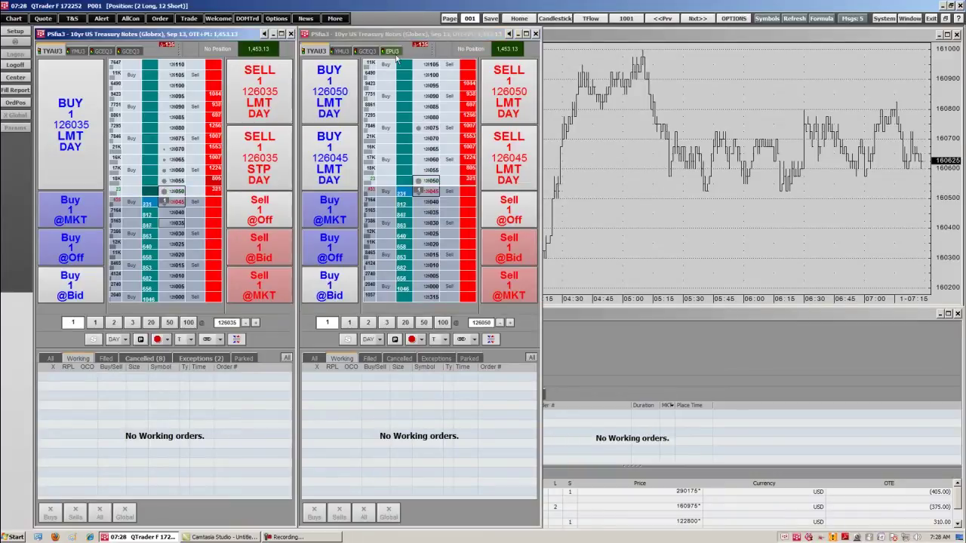
{"action": "left_click", "coordinate": [41, 34]}
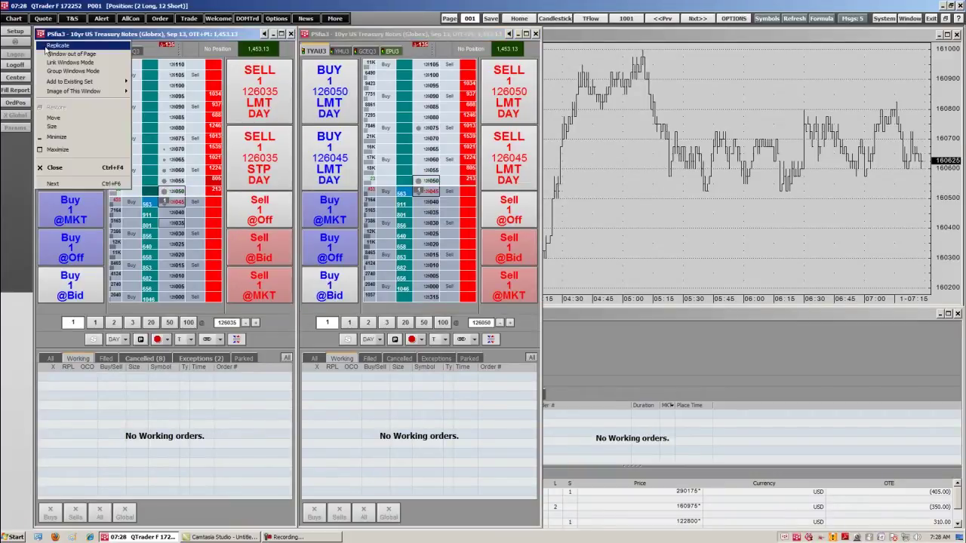
{"action": "left_click", "coordinate": [45, 47]}
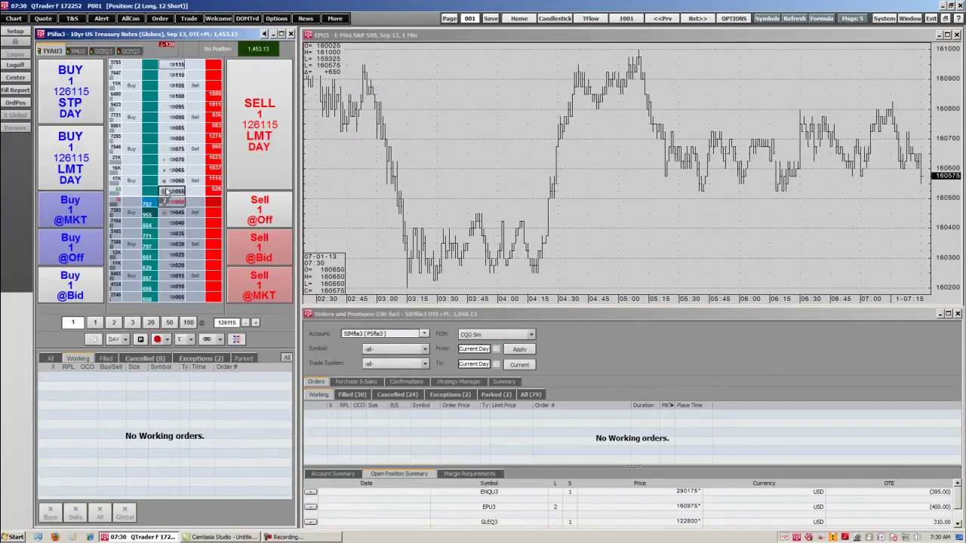
- Look through the higher and lower prices on the 10yr US Treasury Notes price ladder
{"action": "scroll", "coordinate": [166, 193], "scroll_direction": "down", "scroll_amount": 20}
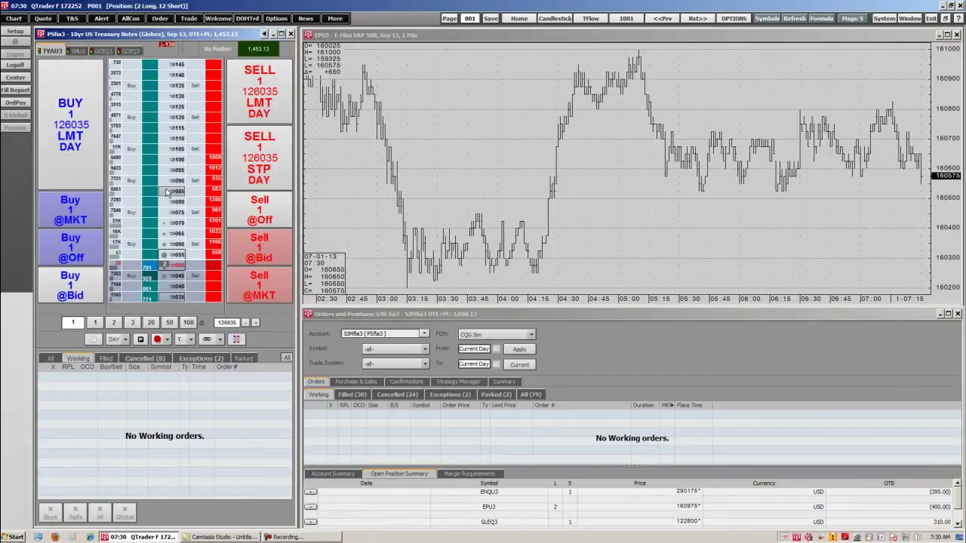
{"action": "scroll", "coordinate": [167, 193], "scroll_direction": "down", "scroll_amount": 4}
{"action": "scroll", "coordinate": [168, 193], "scroll_direction": "up", "scroll_amount": 8}
{"action": "scroll", "coordinate": [167, 193], "scroll_direction": "up", "scroll_amount": 6}
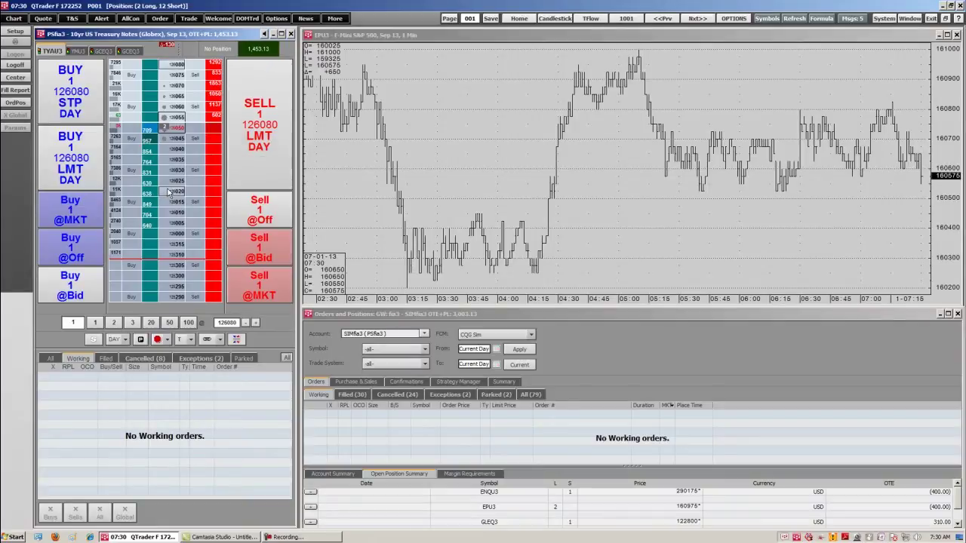
{"action": "scroll", "coordinate": [167, 194], "scroll_direction": "down", "scroll_amount": 7}
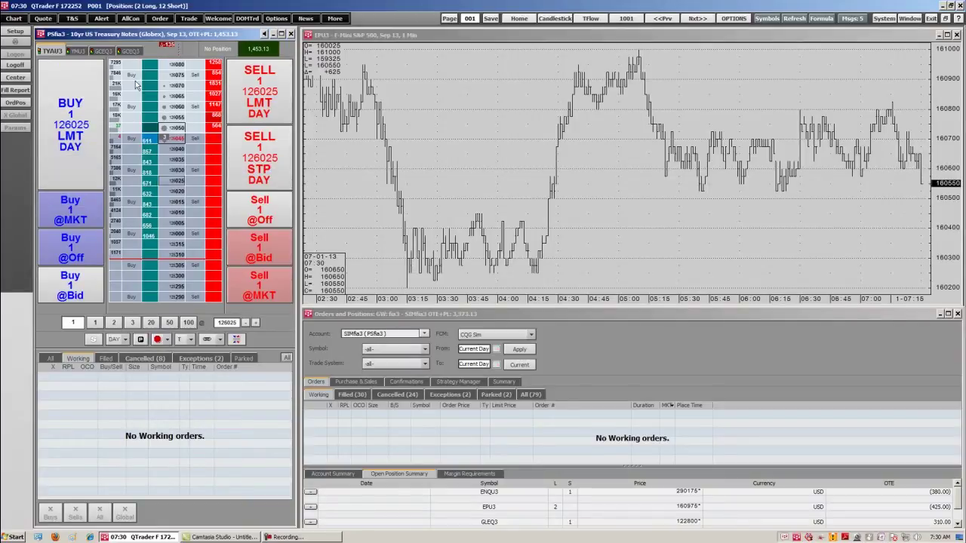
- Add an E-Mini S&P 500 (EPU3) symbol tab to the order ticket after the gold tab
{"action": "left_click", "coordinate": [130, 51]}
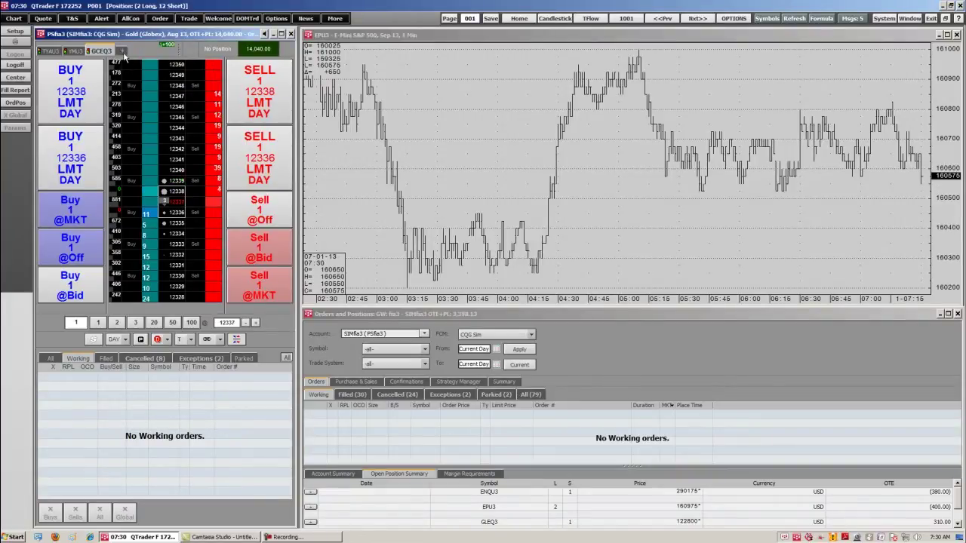
{"action": "left_click", "coordinate": [125, 52]}
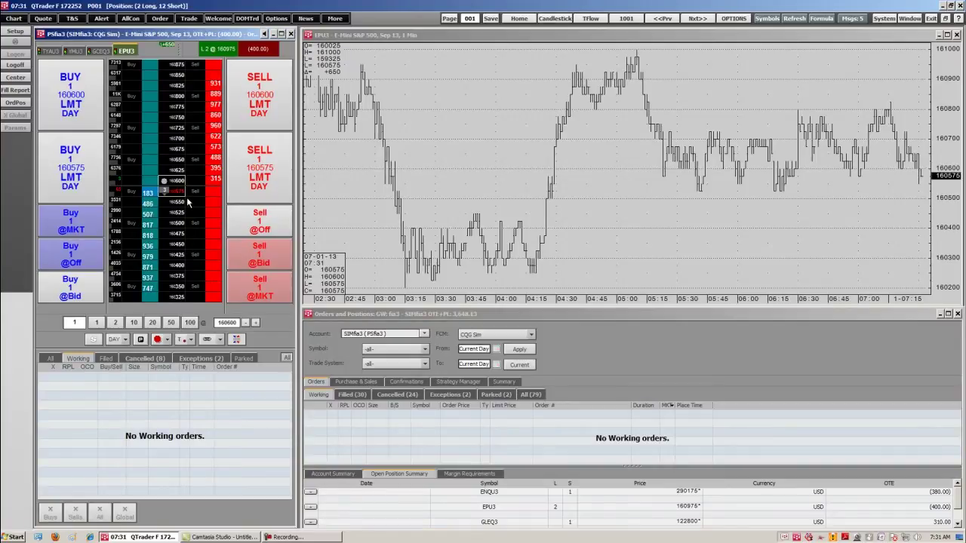
- In the order ticket's trading preferences, try Light theme classic and Light theme 2 for the current tab and return to Dark theme 1
{"action": "left_click", "coordinate": [16, 31]}
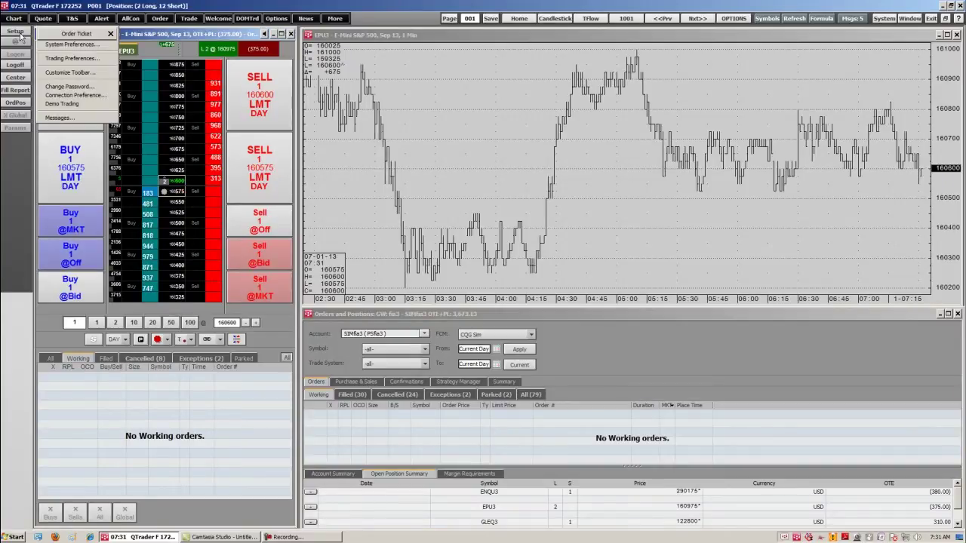
{"action": "left_click", "coordinate": [59, 59]}
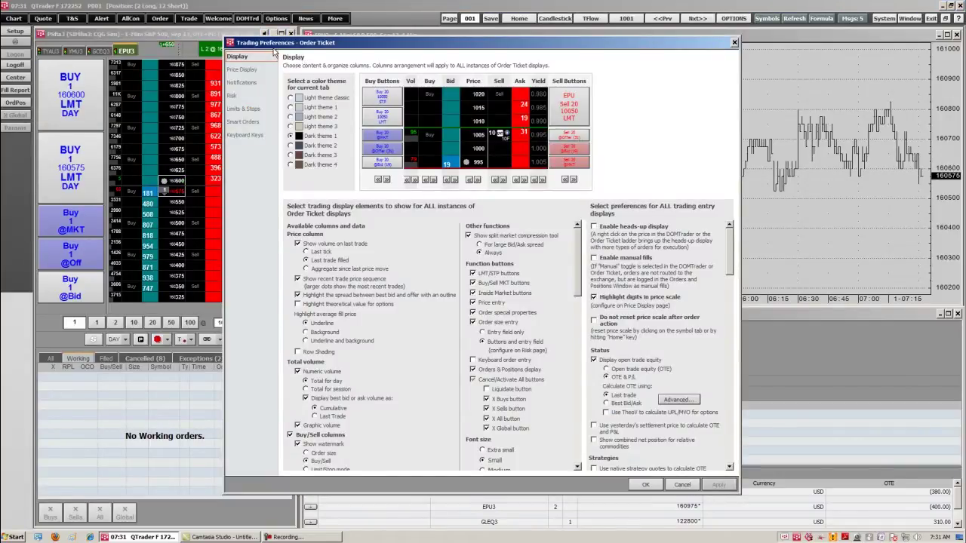
{"action": "left_click", "coordinate": [291, 98]}
{"action": "left_click", "coordinate": [291, 117]}
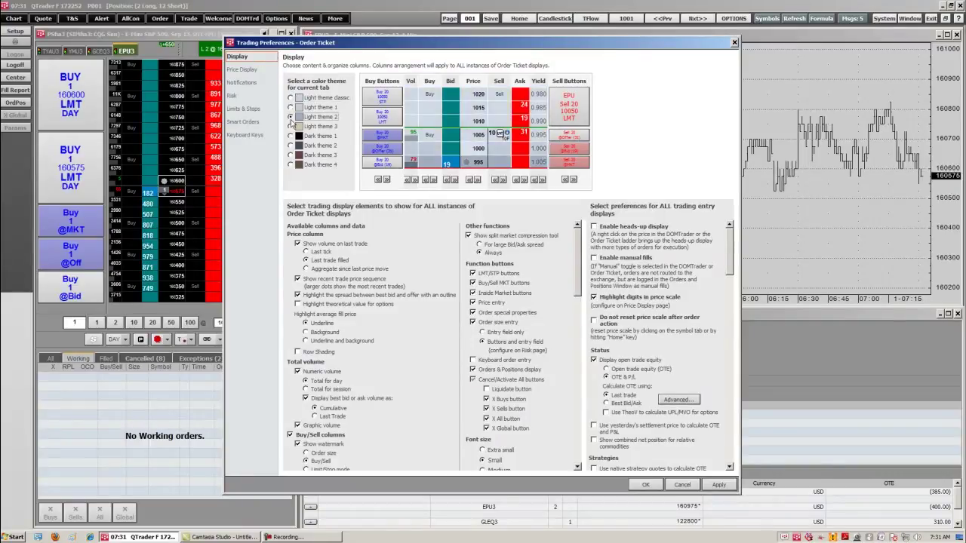
{"action": "left_click", "coordinate": [290, 136]}
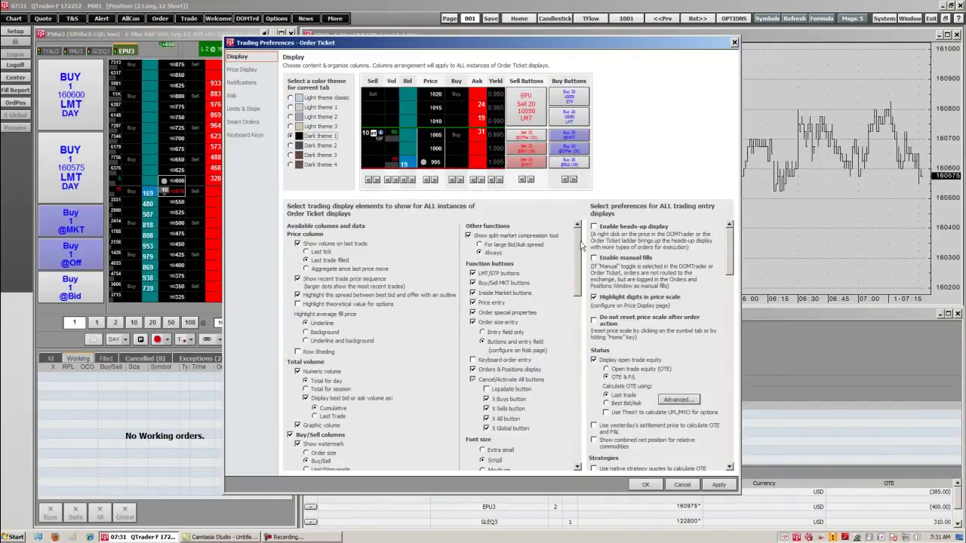
- Review the display elements, function buttons and trading entry options in the order ticket's Display preferences
{"action": "scroll", "coordinate": [575, 255], "scroll_direction": "down", "scroll_amount": 1}
{"action": "scroll", "coordinate": [551, 344], "scroll_direction": "down", "scroll_amount": 3}
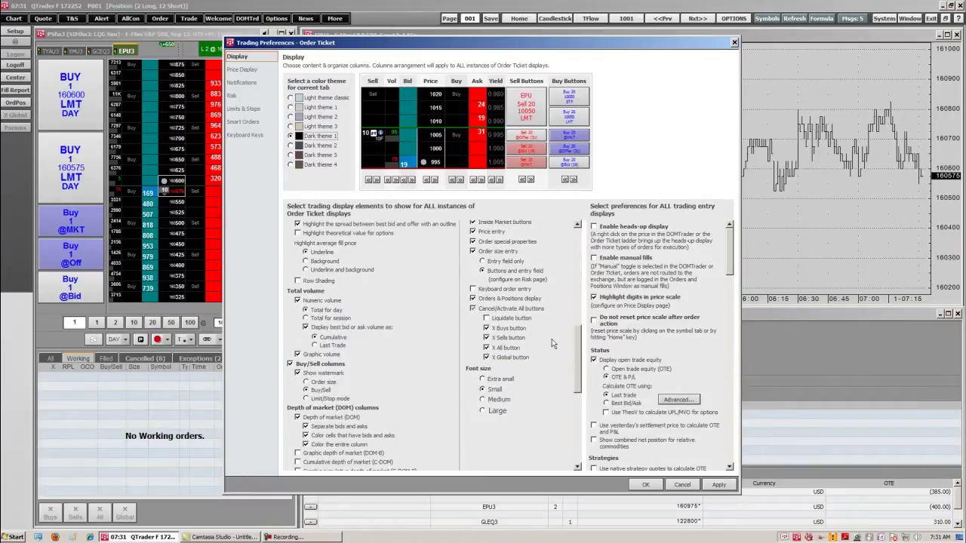
{"action": "scroll", "coordinate": [552, 344], "scroll_direction": "up", "scroll_amount": 3}
{"action": "mouse_move", "coordinate": [731, 248]}
{"action": "left_mouse_down"}
{"action": "mouse_move", "coordinate": [721, 332]}
{"action": "mouse_move", "coordinate": [721, 245]}
{"action": "left_mouse_up"}
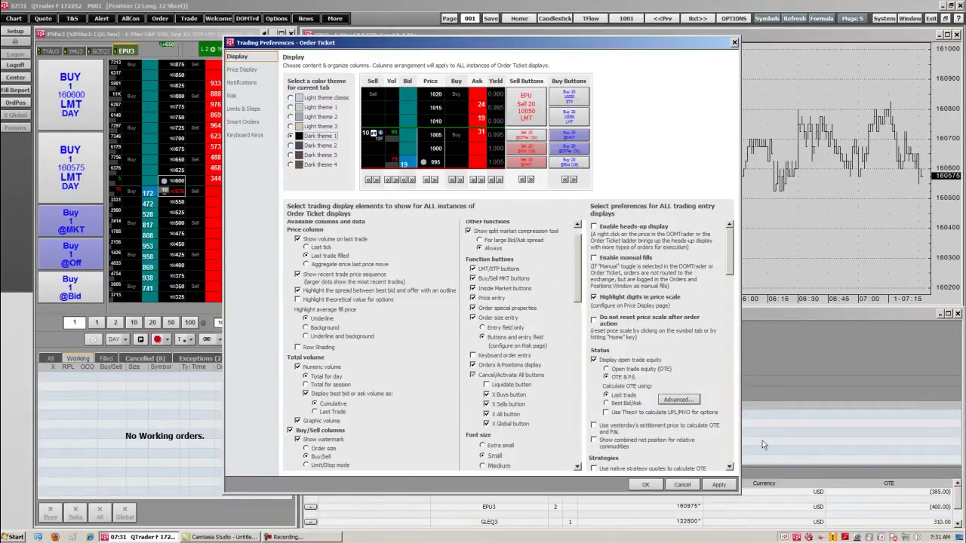
{"action": "left_click", "coordinate": [732, 487]}
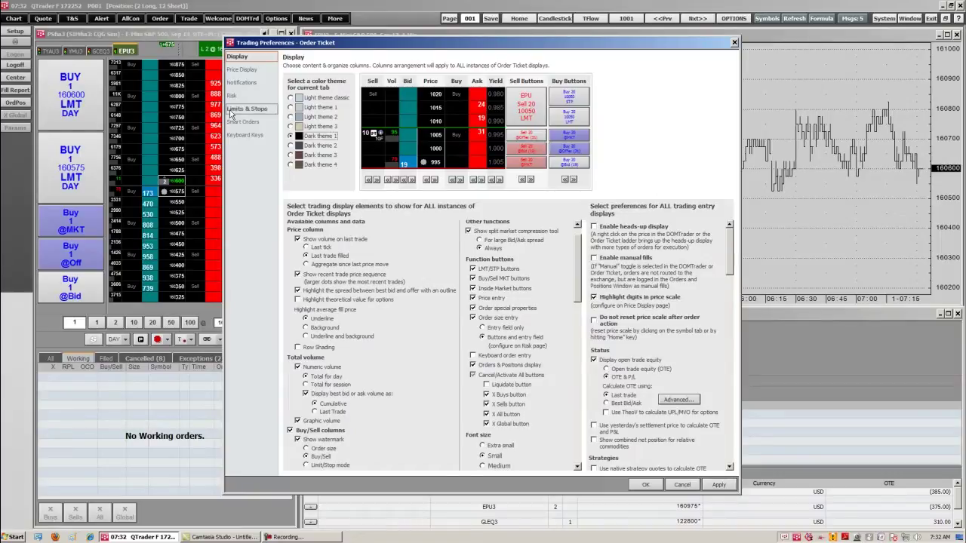
- In the Notifications preferences, try the Up sound for filled orders and turn that sound alert back off
{"action": "left_click", "coordinate": [232, 85]}
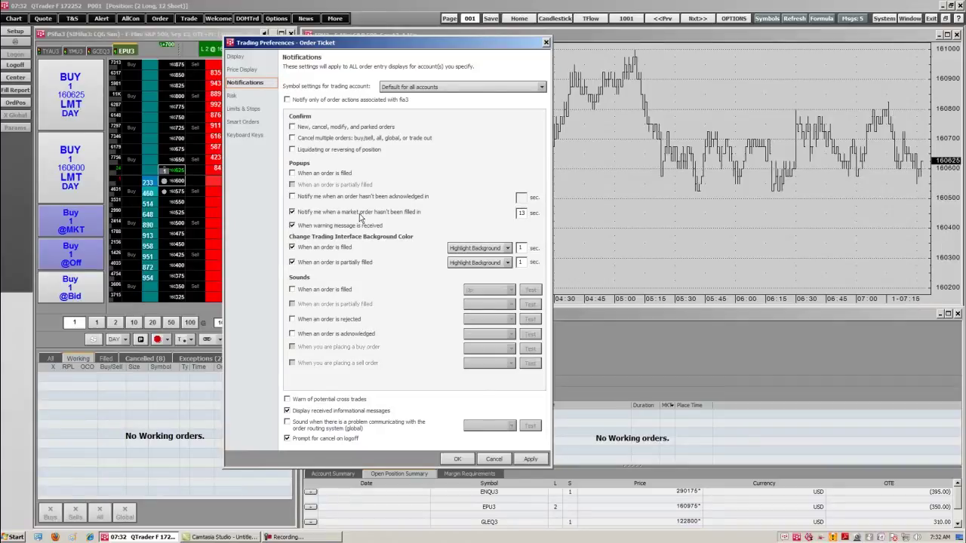
{"action": "left_click", "coordinate": [292, 290]}
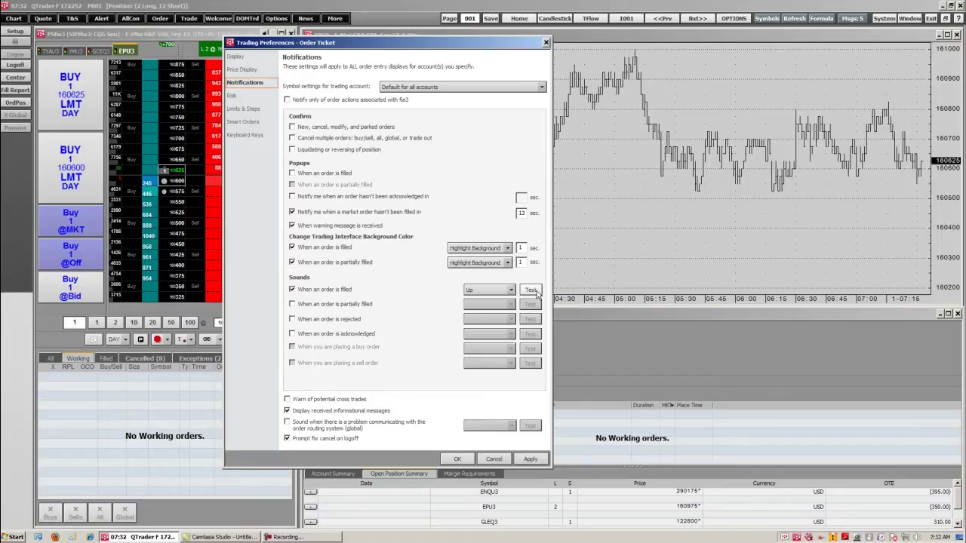
{"action": "left_click", "coordinate": [291, 290]}
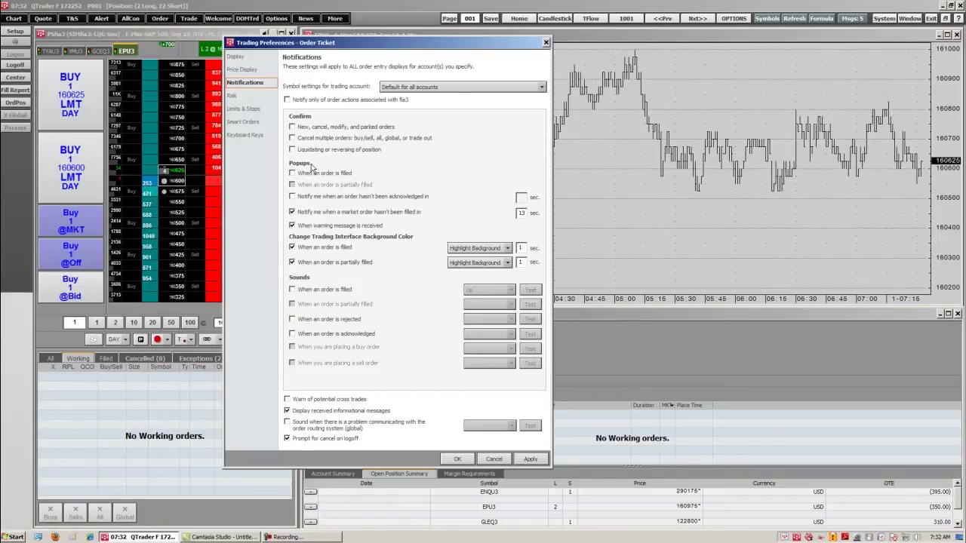
- Examine the Risk preferences and the Smart Orders settings from DOM-Triggered Stops through OCO Strategies
{"action": "left_click", "coordinate": [250, 97]}
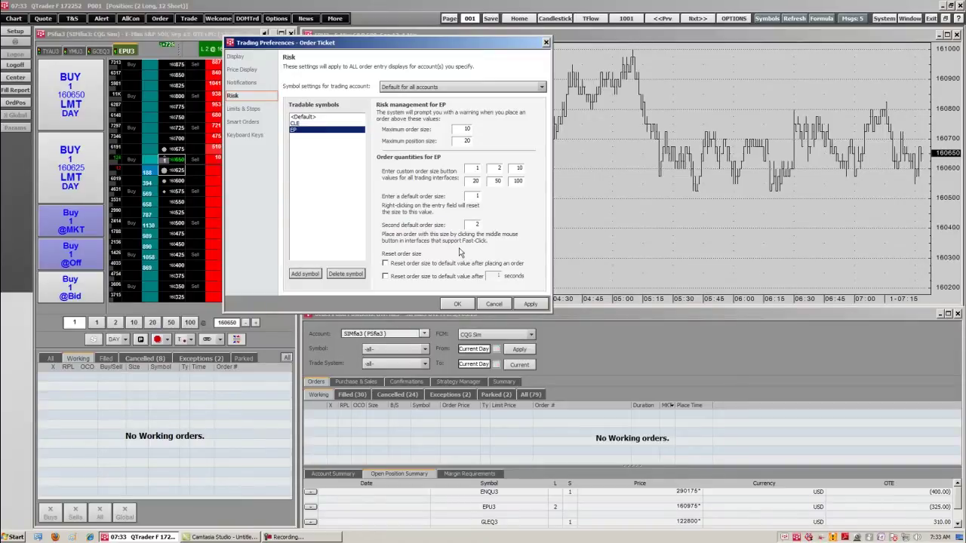
{"action": "left_click", "coordinate": [261, 123]}
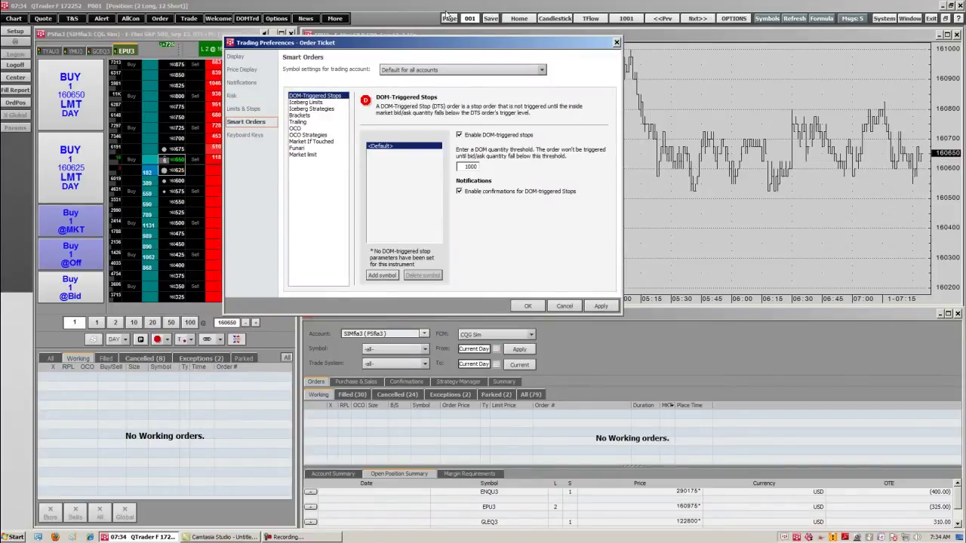
{"action": "left_click", "coordinate": [314, 102]}
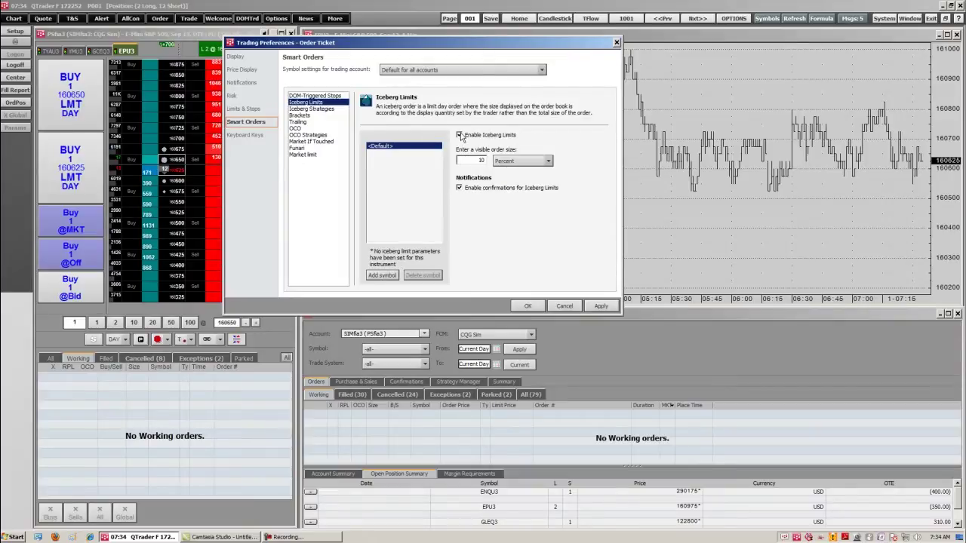
{"action": "left_click", "coordinate": [322, 109]}
{"action": "left_click", "coordinate": [315, 115]}
{"action": "left_click", "coordinate": [314, 123]}
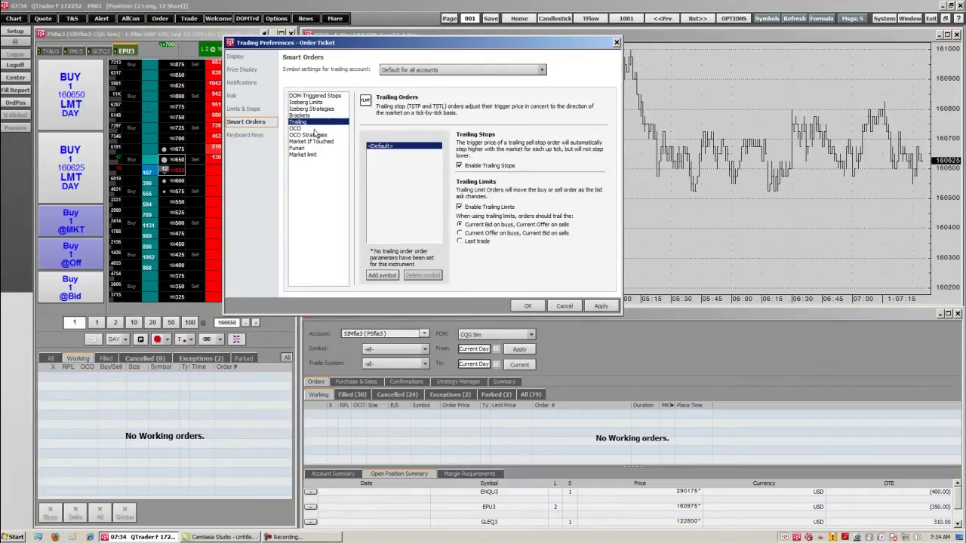
{"action": "left_click", "coordinate": [314, 129]}
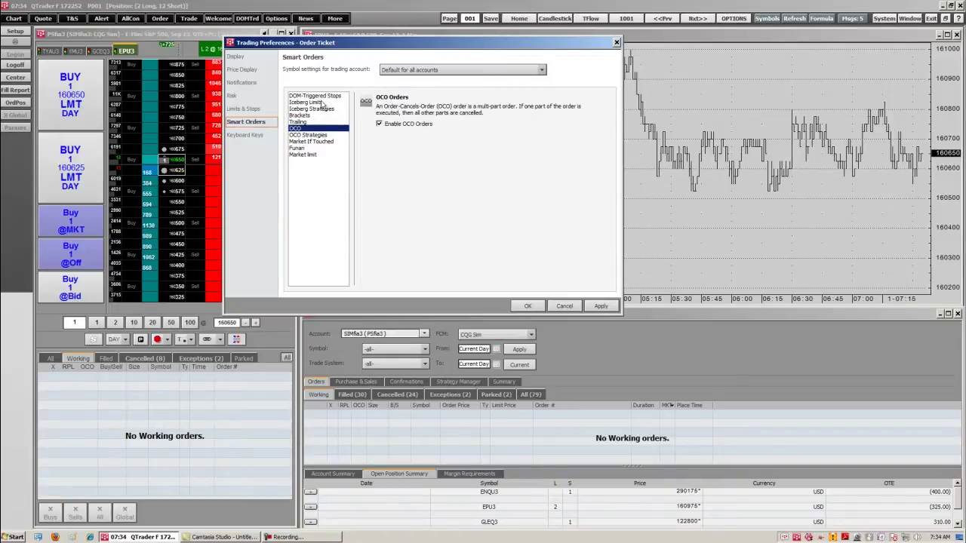
{"action": "left_click", "coordinate": [318, 136]}
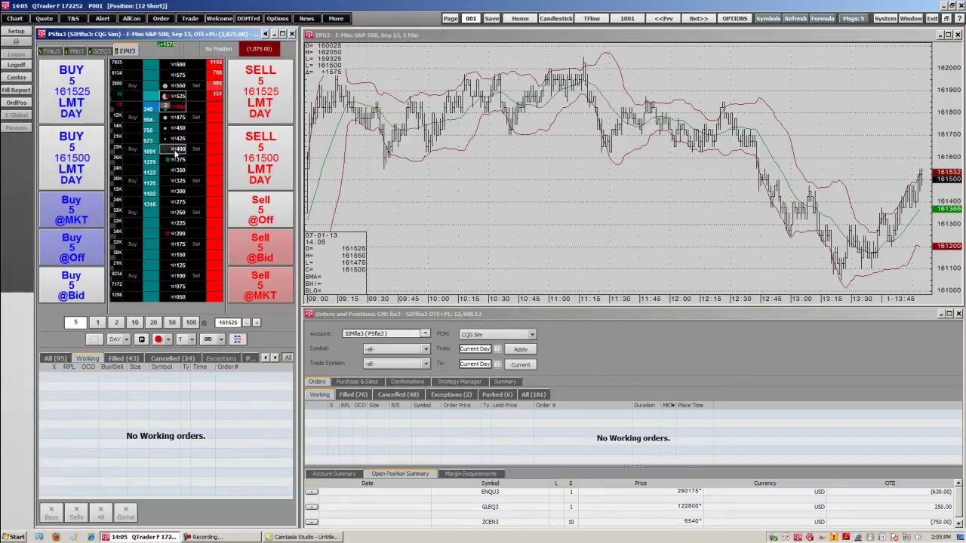
- Browse prices above and below the market on the EPU3 ladder and recentre it on the current price
{"action": "left_click", "coordinate": [176, 150]}
{"action": "scroll", "coordinate": [176, 153], "scroll_direction": "down", "scroll_amount": 14}
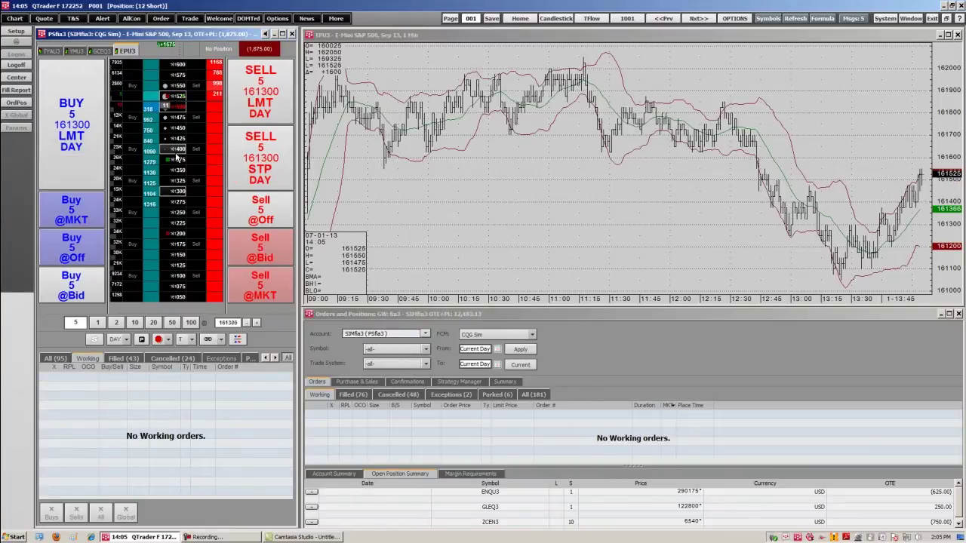
{"action": "scroll", "coordinate": [167, 154], "scroll_direction": "up", "scroll_amount": 6}
{"action": "scroll", "coordinate": [172, 158], "scroll_direction": "up", "scroll_amount": 18}
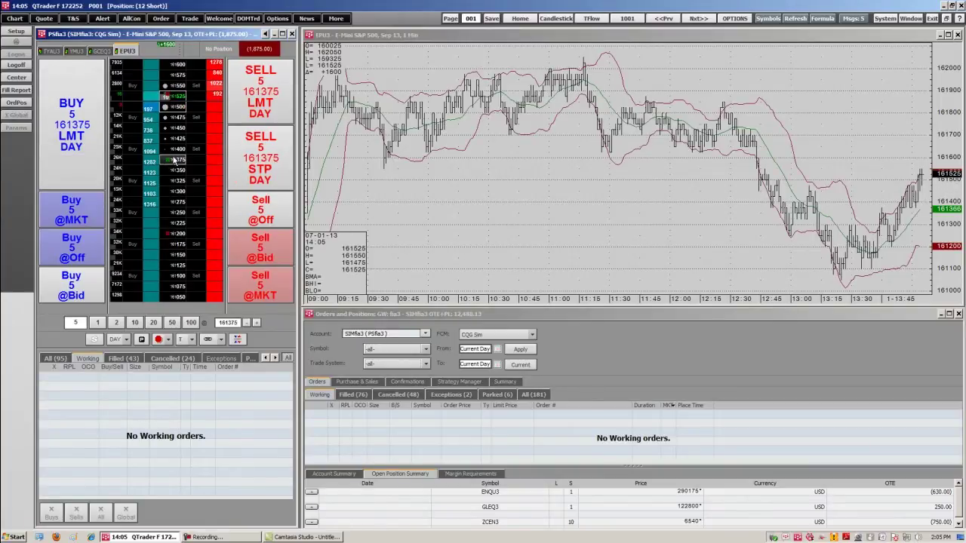
{"action": "scroll", "coordinate": [176, 161], "scroll_direction": "down", "scroll_amount": 20}
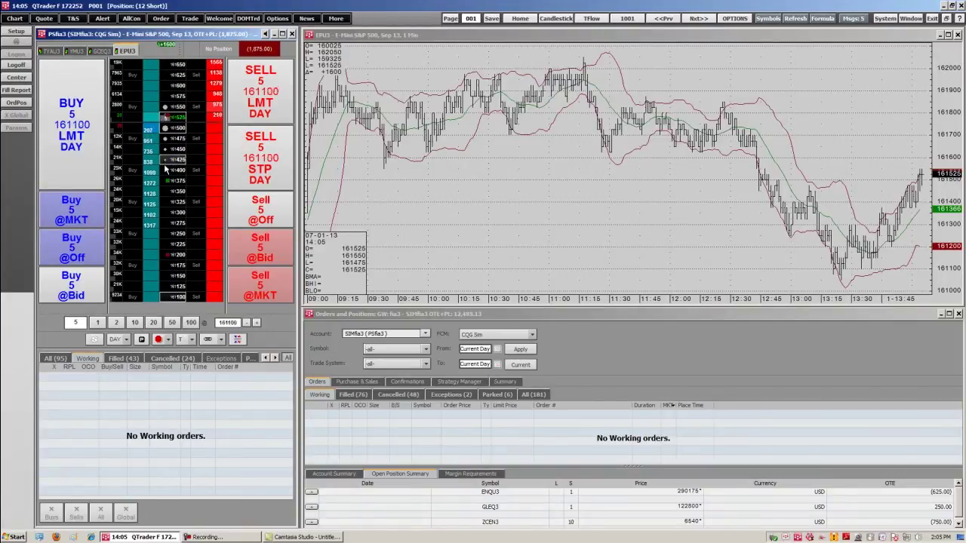
{"action": "scroll", "coordinate": [167, 178], "scroll_direction": "up", "scroll_amount": 8}
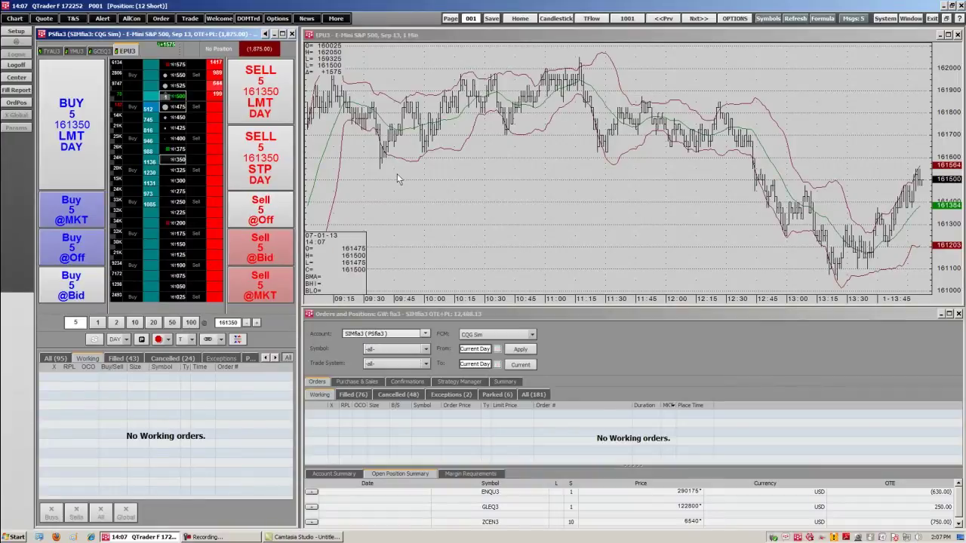
{"action": "left_click", "coordinate": [131, 55]}
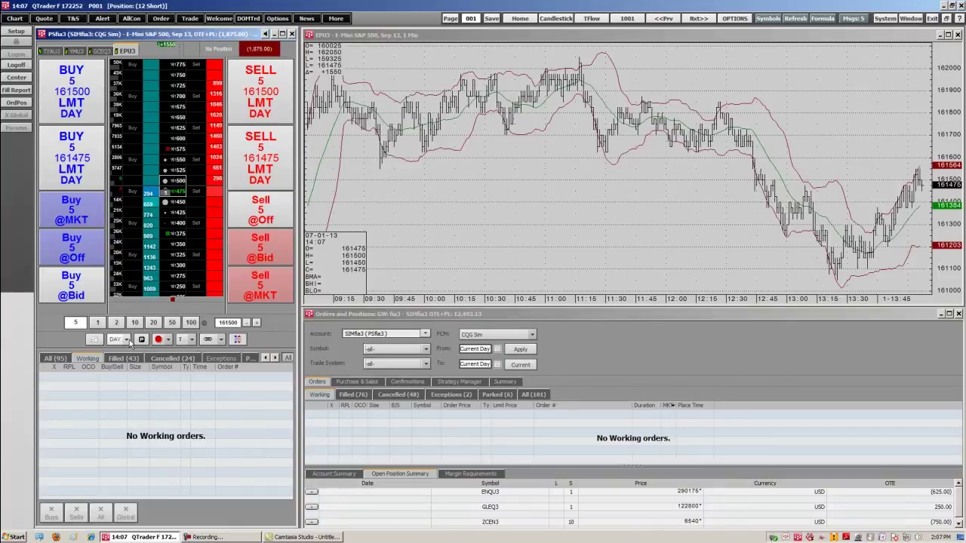
- Place DAY limit orders on EPU3 to buy 5 at 161350 and to sell 5 at 161675
{"action": "left_click", "coordinate": [128, 339]}
{"action": "left_click", "coordinate": [127, 353]}
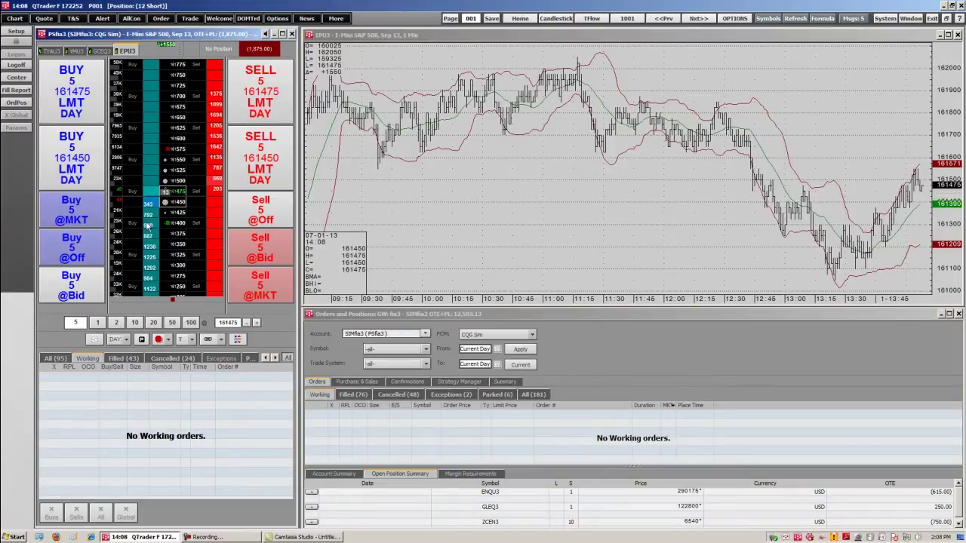
{"action": "scroll", "coordinate": [155, 205], "scroll_direction": "up", "scroll_amount": 7}
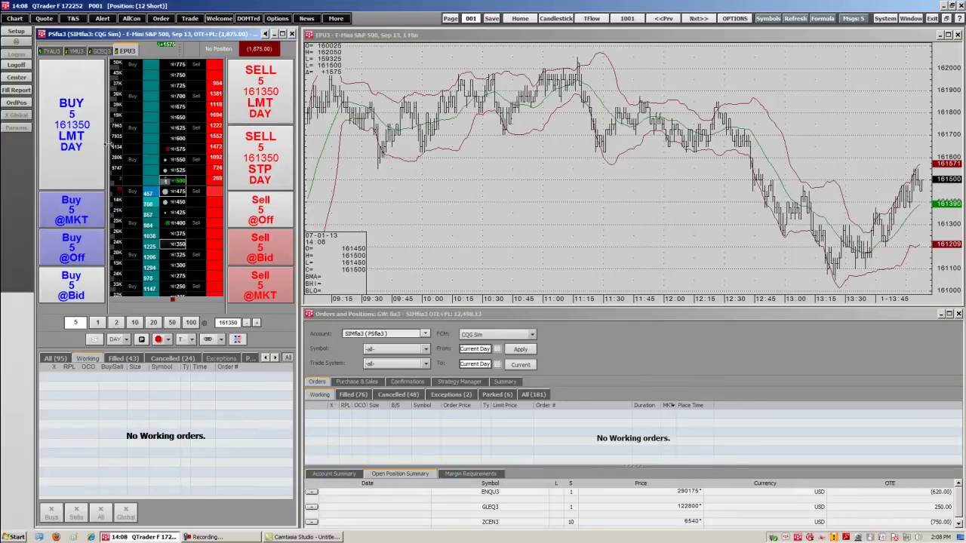
{"action": "left_click", "coordinate": [132, 244]}
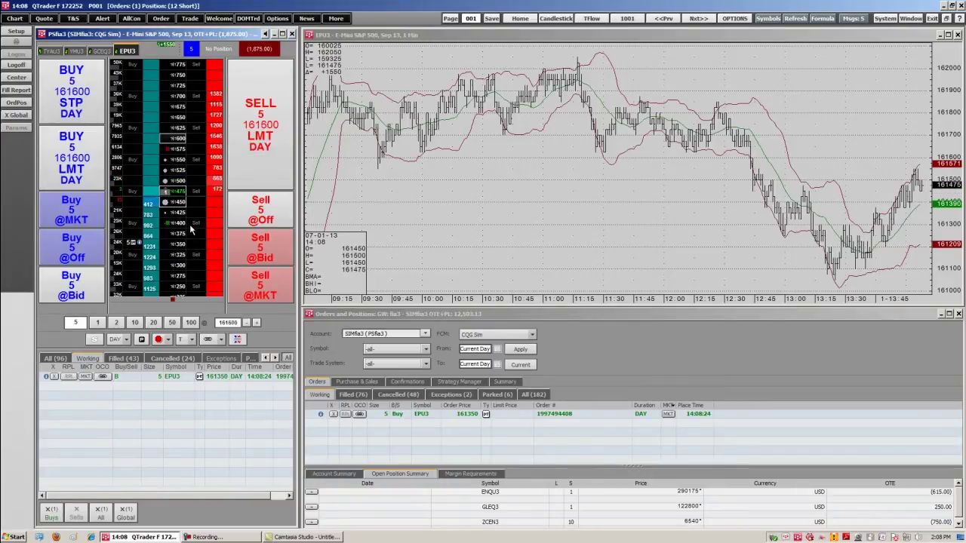
{"action": "left_click", "coordinate": [253, 113]}
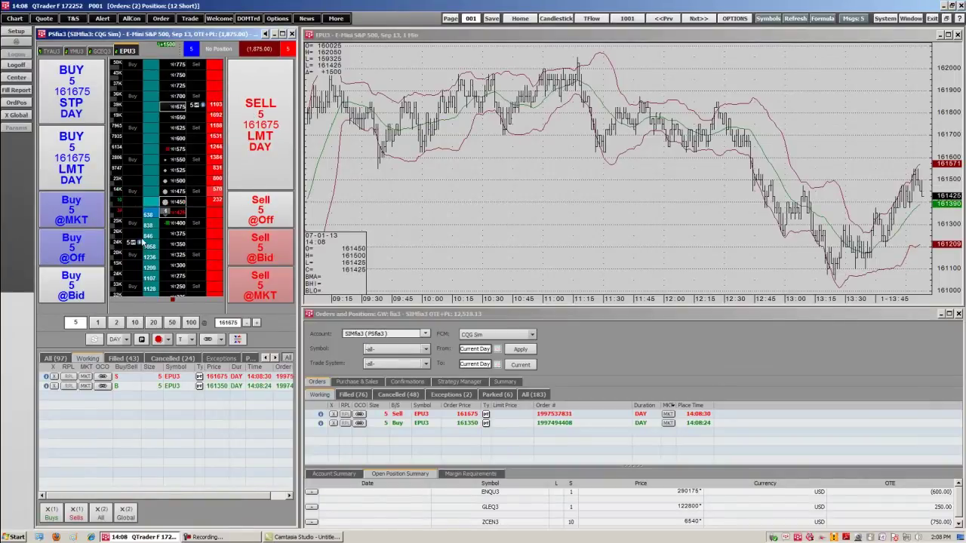
- Move the working EPU3 buy order up the ladder to the market price and cancel the sell order at 161700
{"action": "left_click_drag", "start_coordinate": [130, 243], "coordinate": [130, 219]}
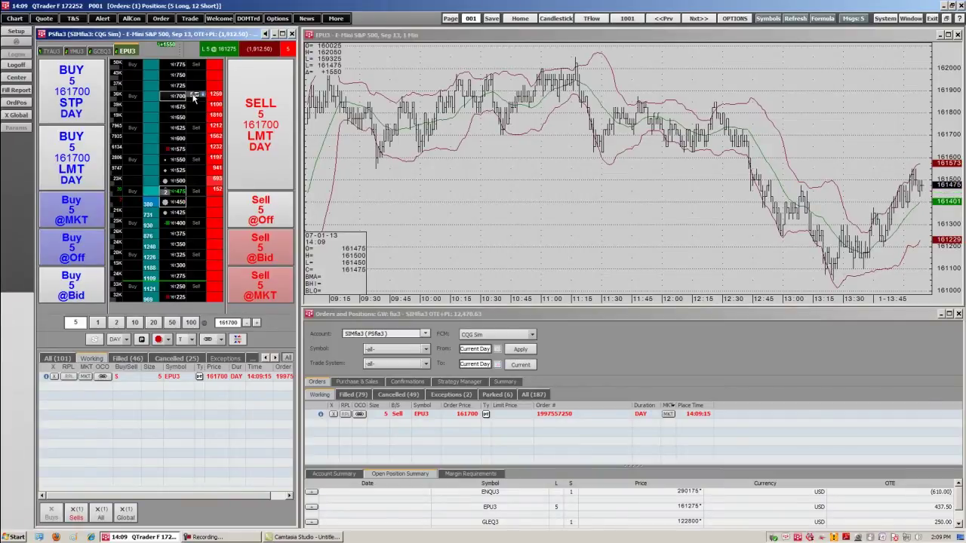
{"action": "left_click", "coordinate": [193, 96]}
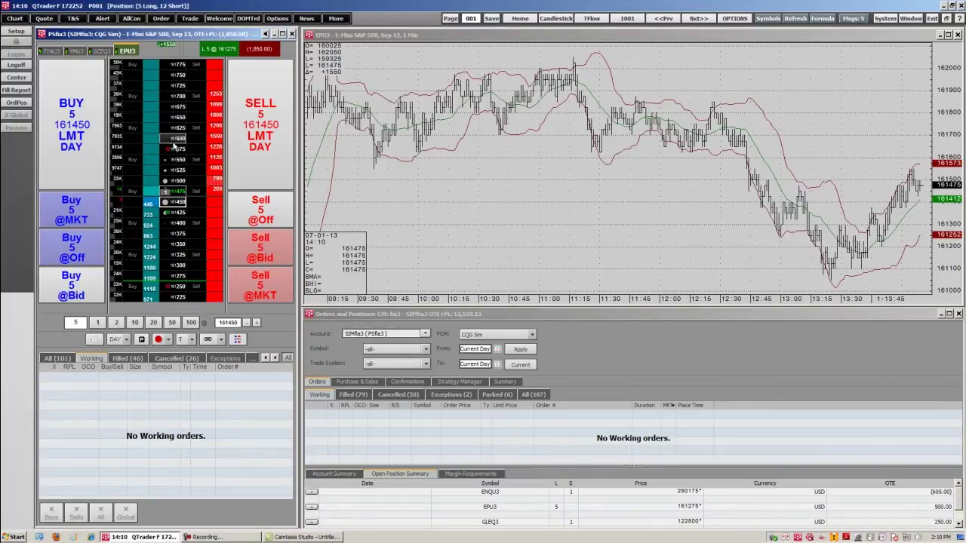
- With the stop type set to Stop, place a DAY stop order to sell 5 EPU3 at 161100 and cancel it
{"action": "left_click", "coordinate": [168, 340]}
{"action": "left_click", "coordinate": [167, 351]}
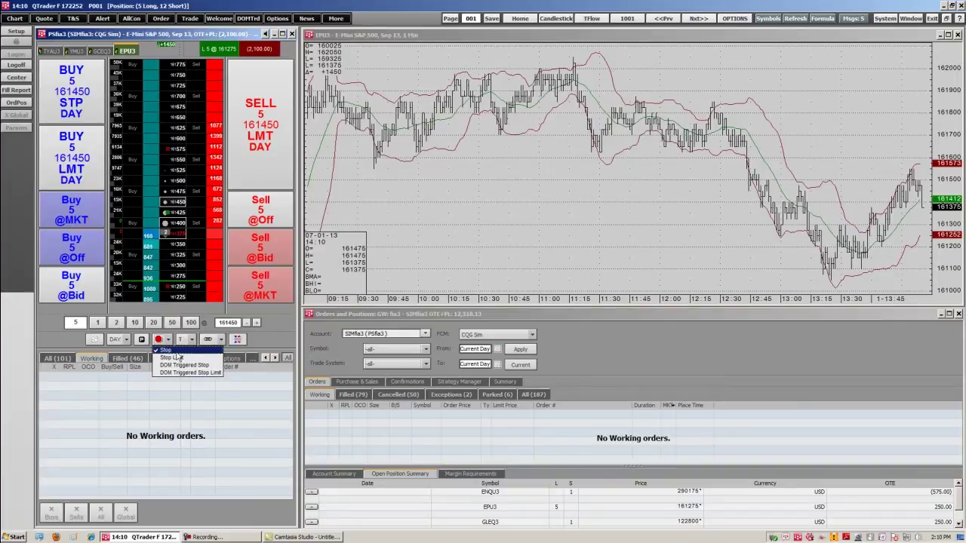
{"action": "left_click", "coordinate": [177, 352]}
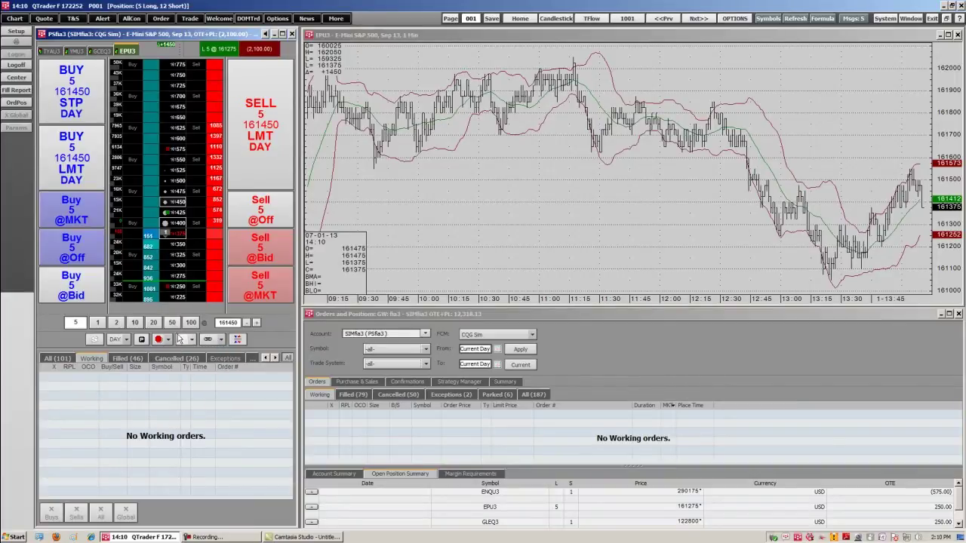
{"action": "scroll", "coordinate": [169, 208], "scroll_direction": "down", "scroll_amount": 5}
{"action": "left_click", "coordinate": [182, 193]}
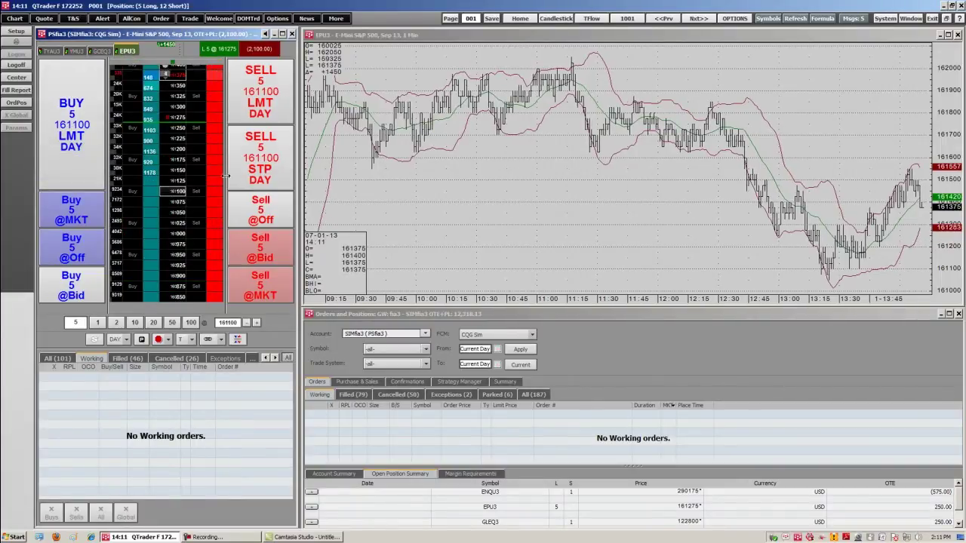
{"action": "scroll", "coordinate": [167, 195], "scroll_direction": "up", "scroll_amount": 1}
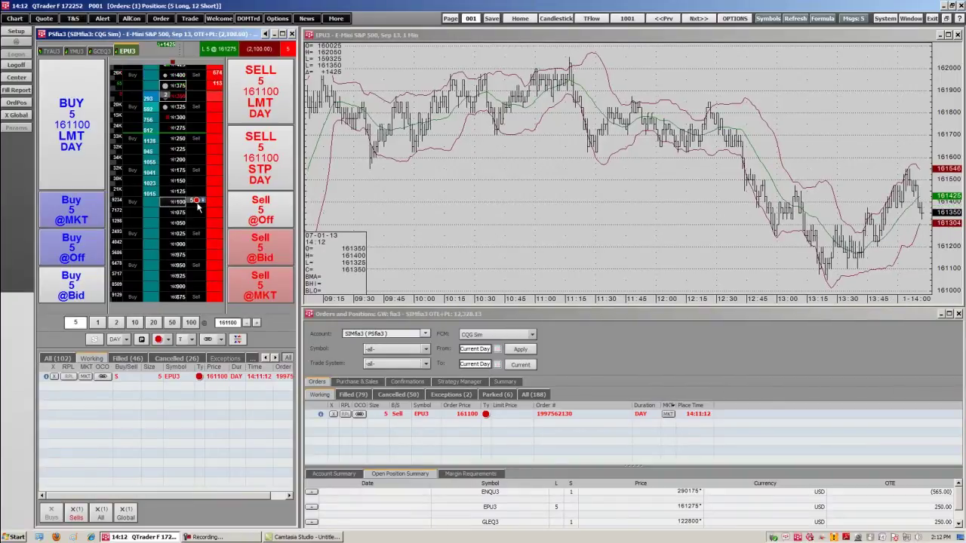
{"action": "left_click", "coordinate": [195, 201]}
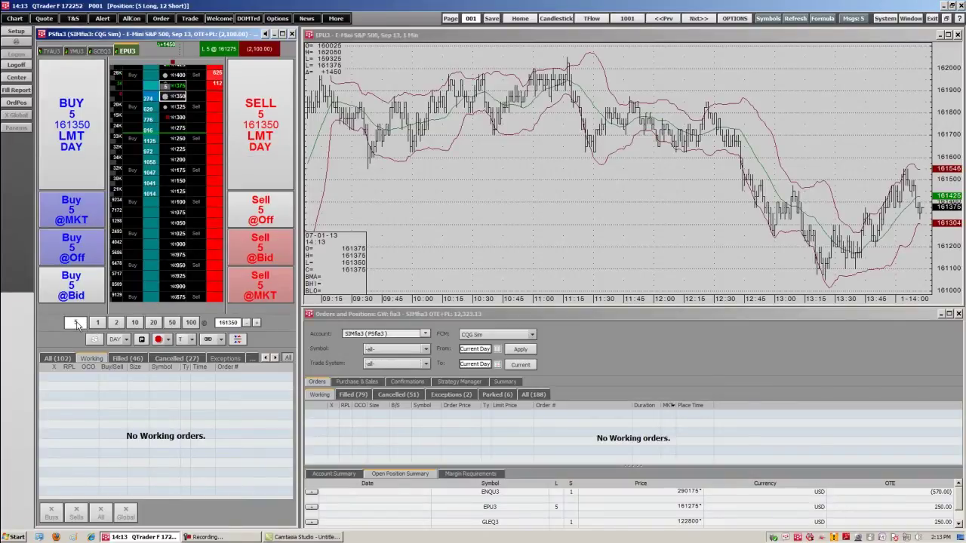
- Set the order size to 1, try a size of 10 and return it to 1
{"action": "type", "text": "1"}
{"action": "double_click", "coordinate": [80, 325]}
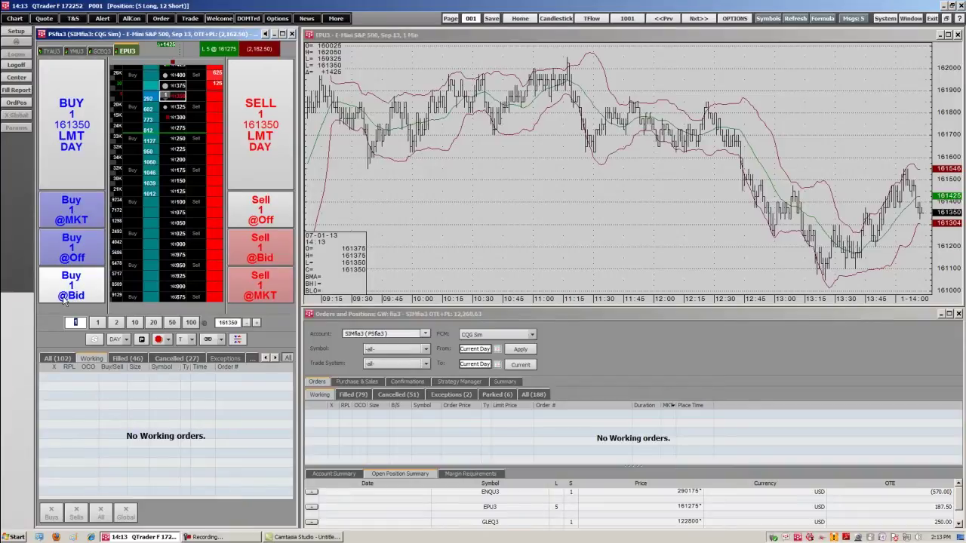
{"action": "type", "text": "10"}
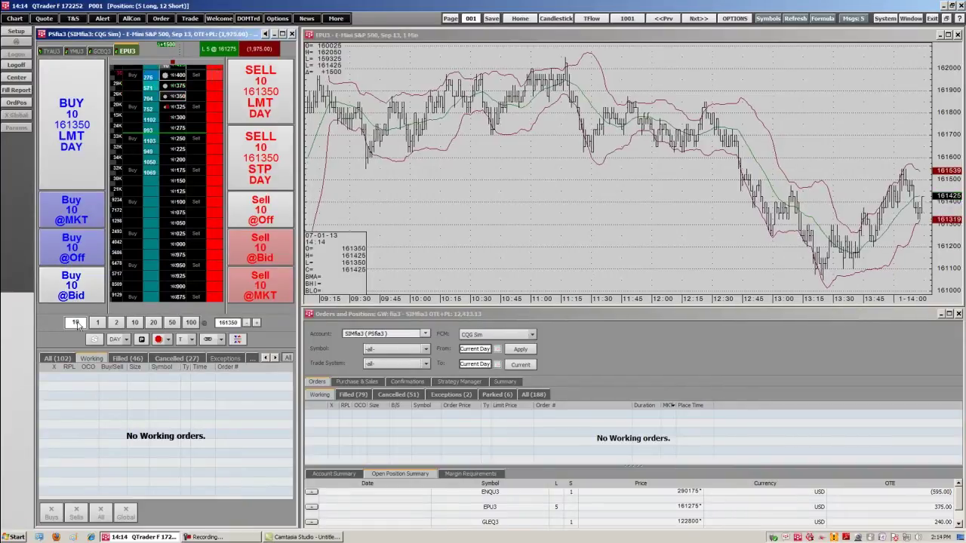
{"action": "left_click", "coordinate": [77, 321]}
{"action": "key", "text": "BackSpace"}
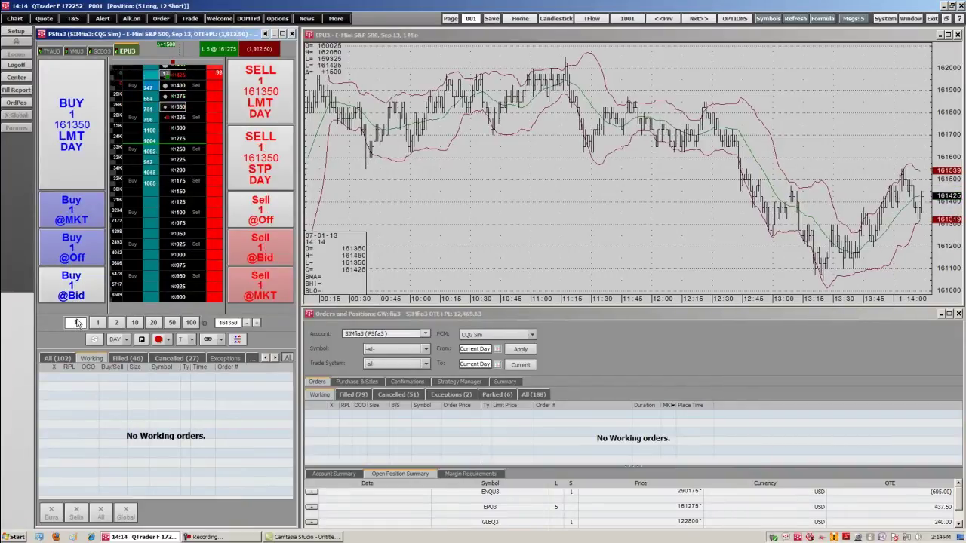
- Set the order price to 161225 on the EPU3 ladder and switch the stop type to DOM Triggered Stop
{"action": "left_click", "coordinate": [173, 163]}
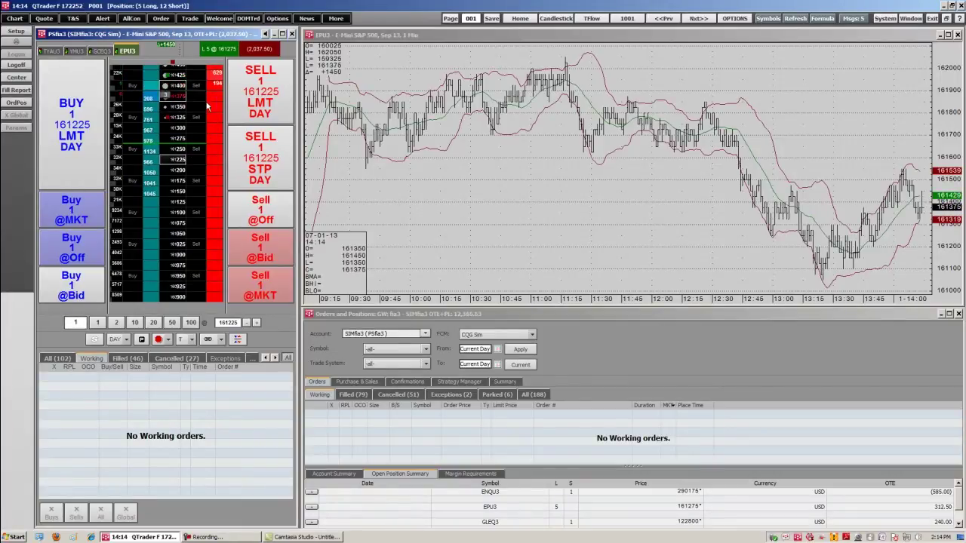
{"action": "left_click", "coordinate": [168, 340]}
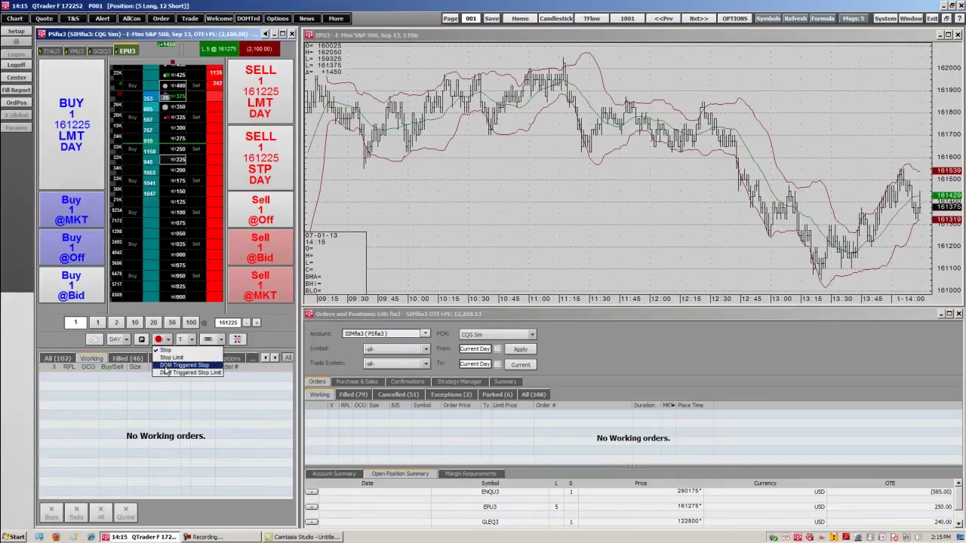
{"action": "left_click", "coordinate": [166, 366]}
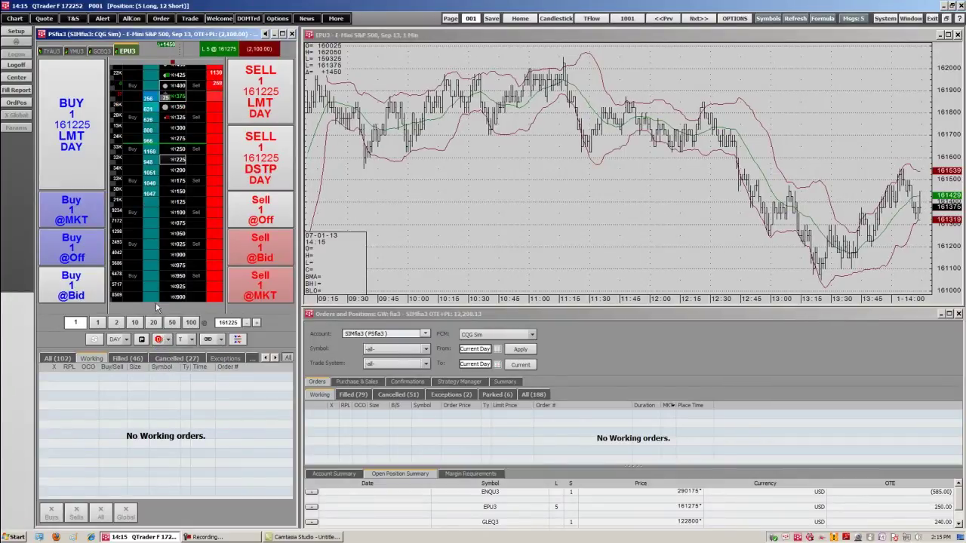
- Place a DAY DOM-triggered stop to sell 1 EPU3 at 161075 with a DOM size threshold of 1000
{"action": "scroll", "coordinate": [172, 128], "scroll_direction": "down", "scroll_amount": 7}
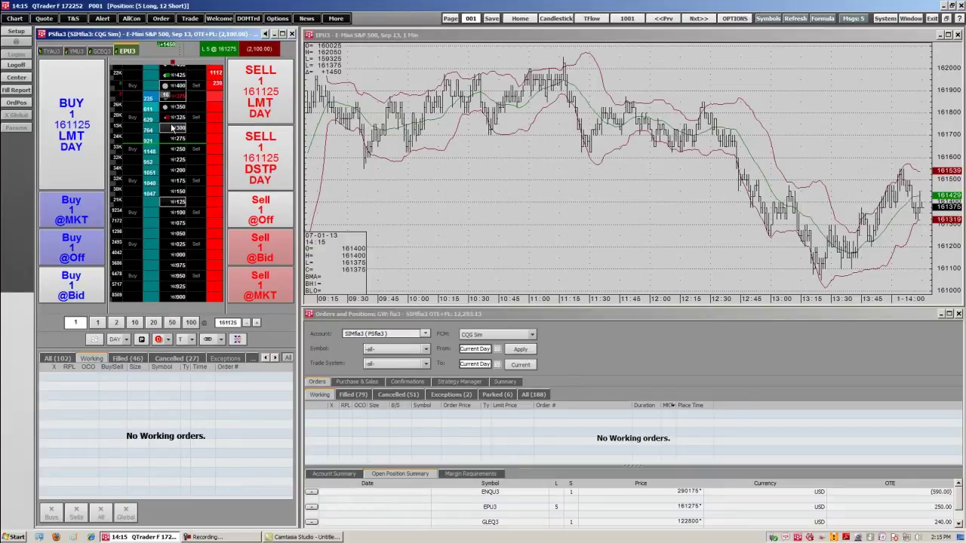
{"action": "scroll", "coordinate": [172, 128], "scroll_direction": "up", "scroll_amount": 1}
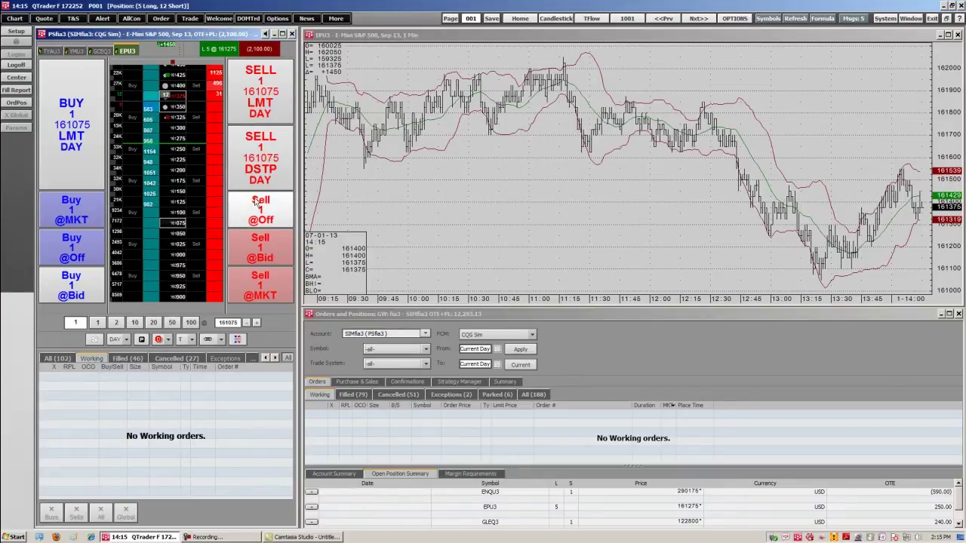
{"action": "left_click", "coordinate": [269, 175]}
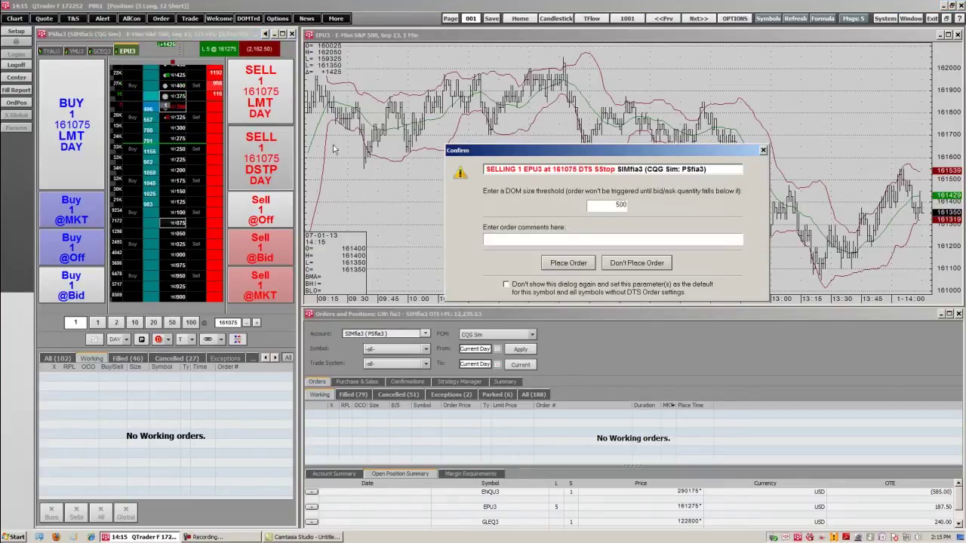
{"action": "double_click", "coordinate": [618, 204]}
{"action": "type", "text": "1000"}
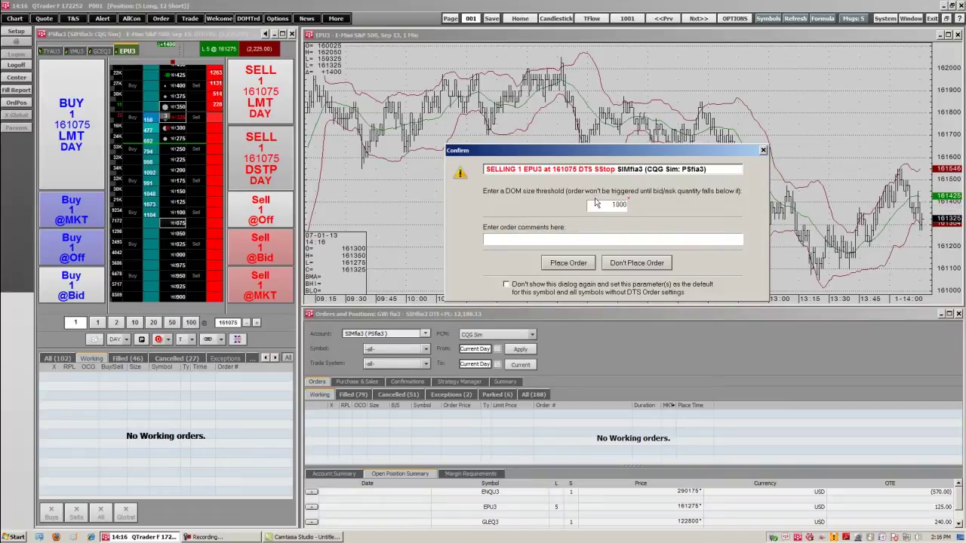
{"action": "left_click", "coordinate": [571, 263]}
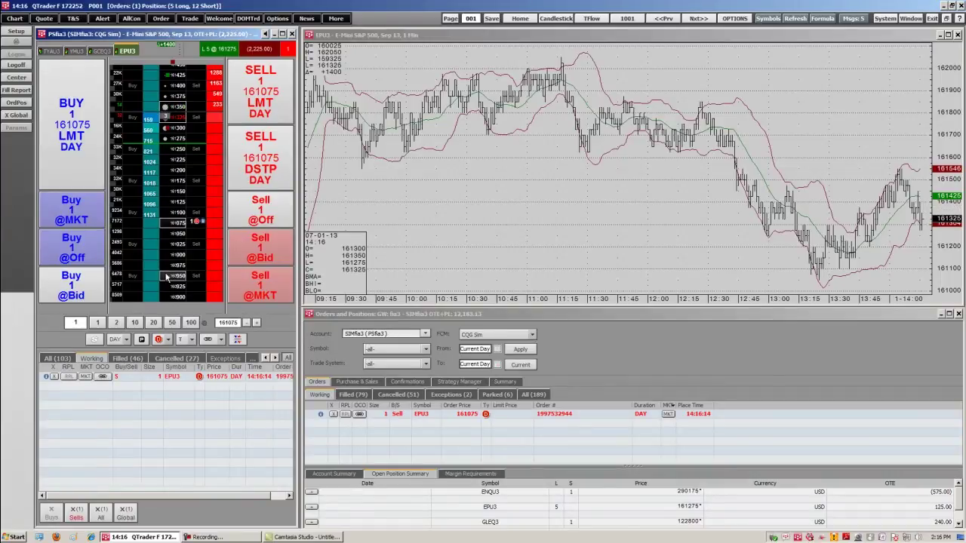
- Review the available stop order types and the trailing order options
{"action": "left_click", "coordinate": [168, 339]}
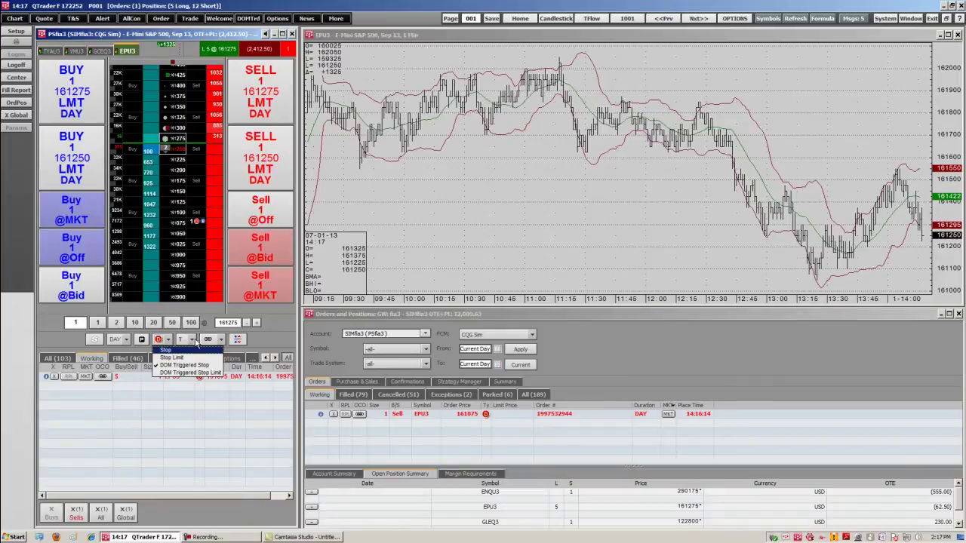
{"action": "left_click", "coordinate": [194, 340]}
{"action": "left_click", "coordinate": [193, 340]}
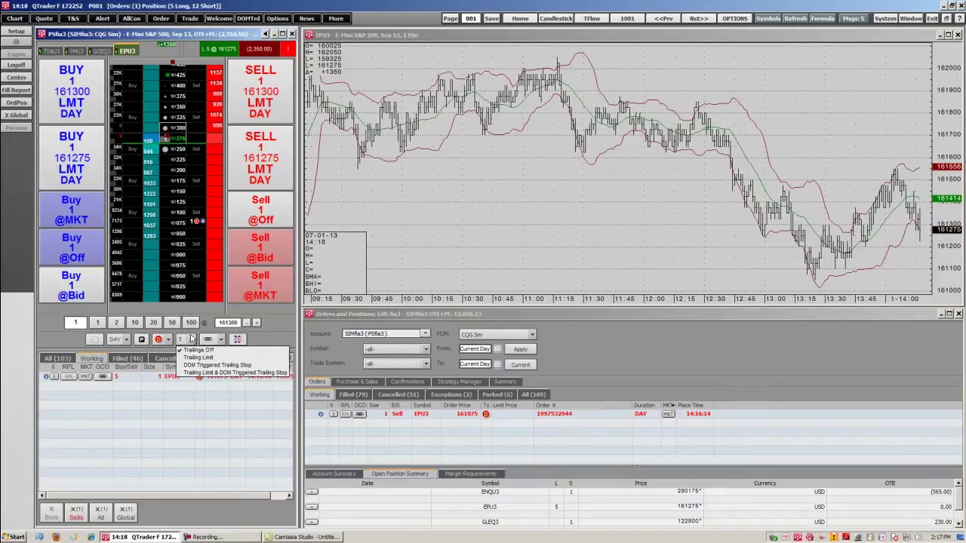
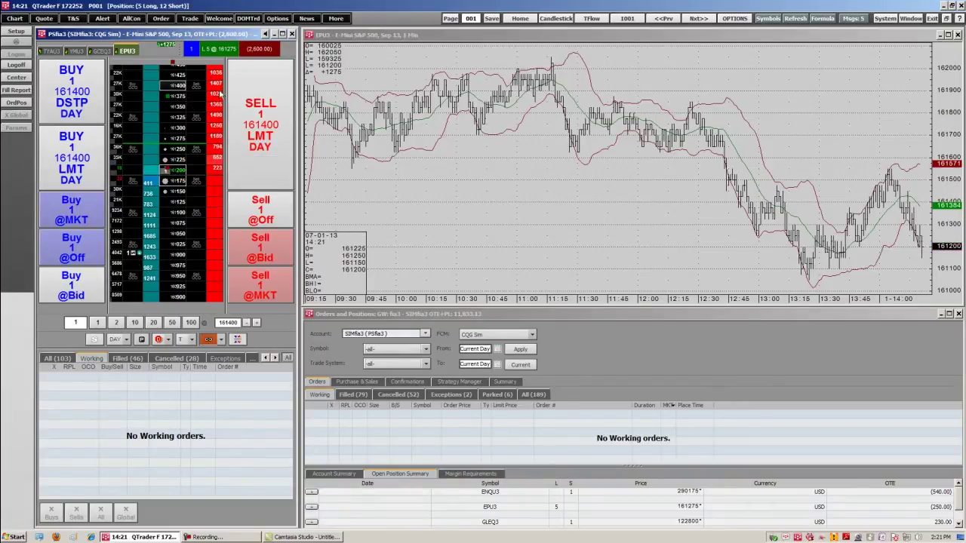
- Complete and submit the OCO pair with a DAY limit sell of 1 EPU3 at 161400, and move its buy order up to the market
{"action": "left_click", "coordinate": [249, 119]}
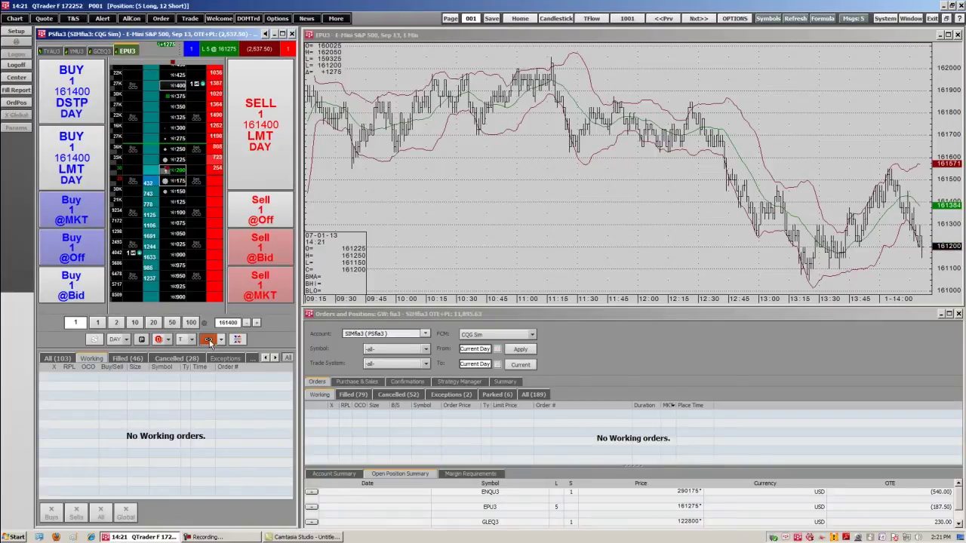
{"action": "left_click", "coordinate": [210, 340]}
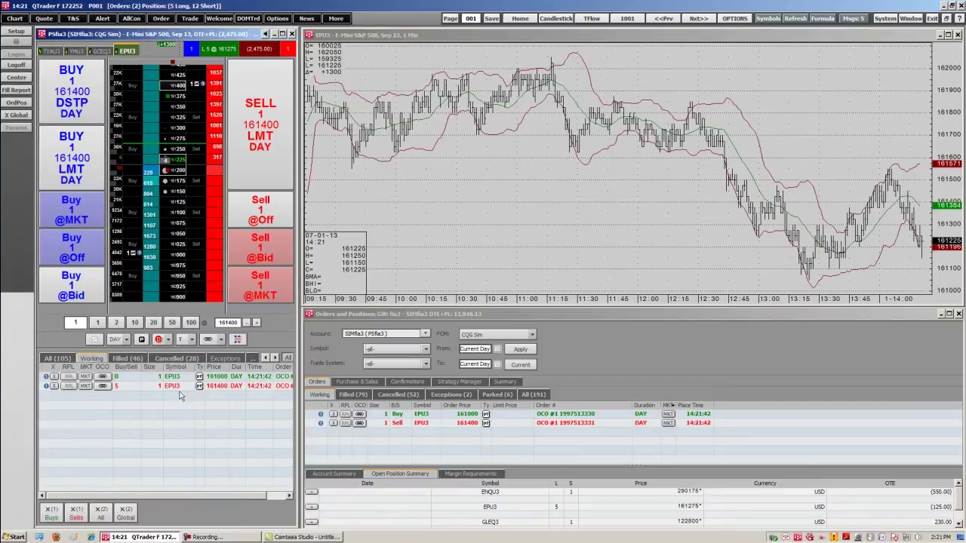
{"action": "mouse_move", "coordinate": [131, 255]}
{"action": "left_mouse_down"}
{"action": "mouse_move", "coordinate": [122, 197]}
{"action": "mouse_move", "coordinate": [133, 174]}
{"action": "left_mouse_up"}
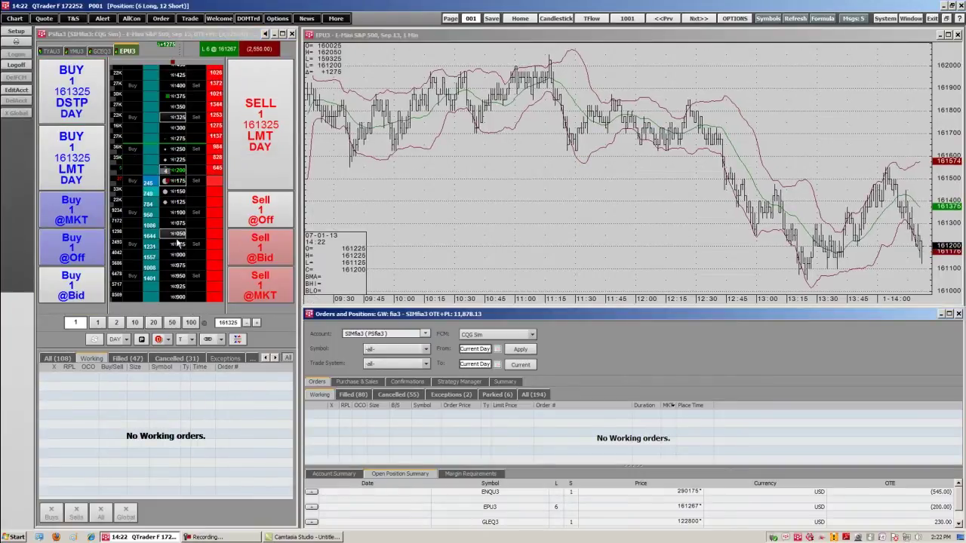
- Place separate DAY limit orders on EPU3 to buy 1 at 161025 and to sell 1 at 161350
{"action": "left_click", "coordinate": [175, 244]}
{"action": "left_click", "coordinate": [71, 132]}
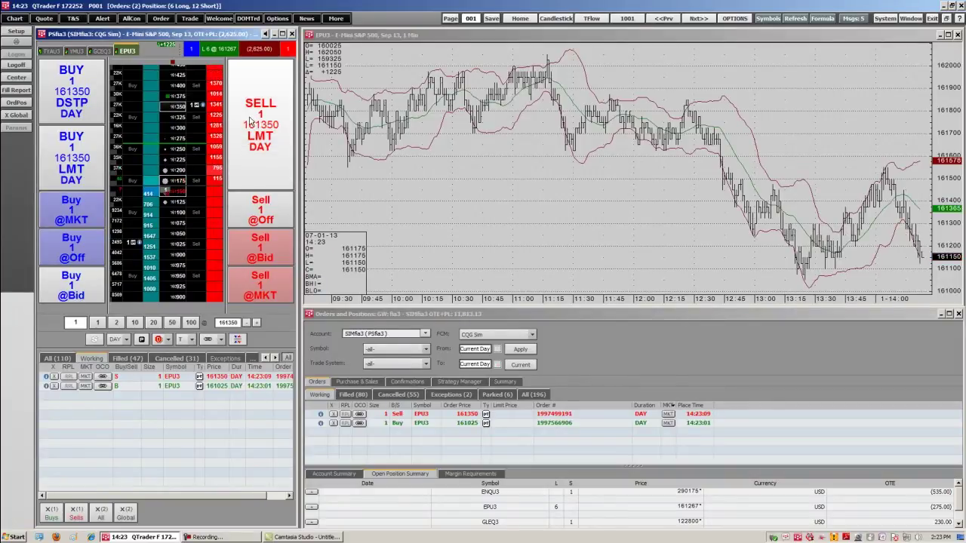
{"action": "left_click", "coordinate": [252, 121]}
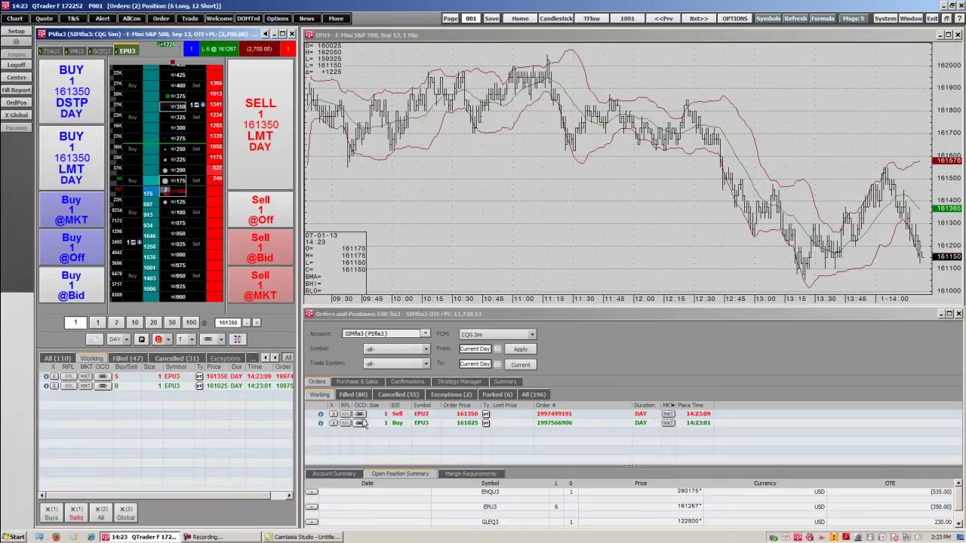
- Link the working sell and buy orders as OCO in Orders and Positions, and move the buy up to the market price
{"action": "left_click", "coordinate": [360, 415]}
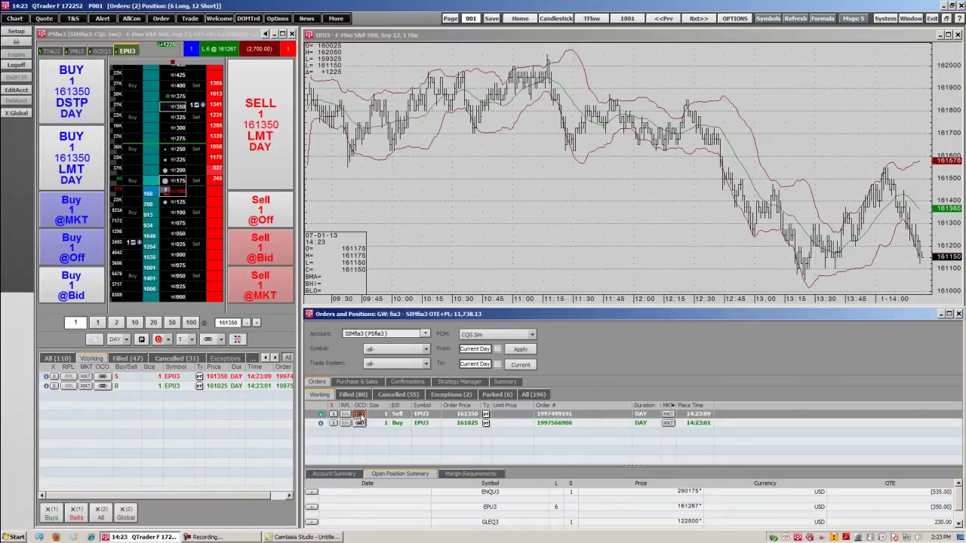
{"action": "left_click", "coordinate": [360, 424]}
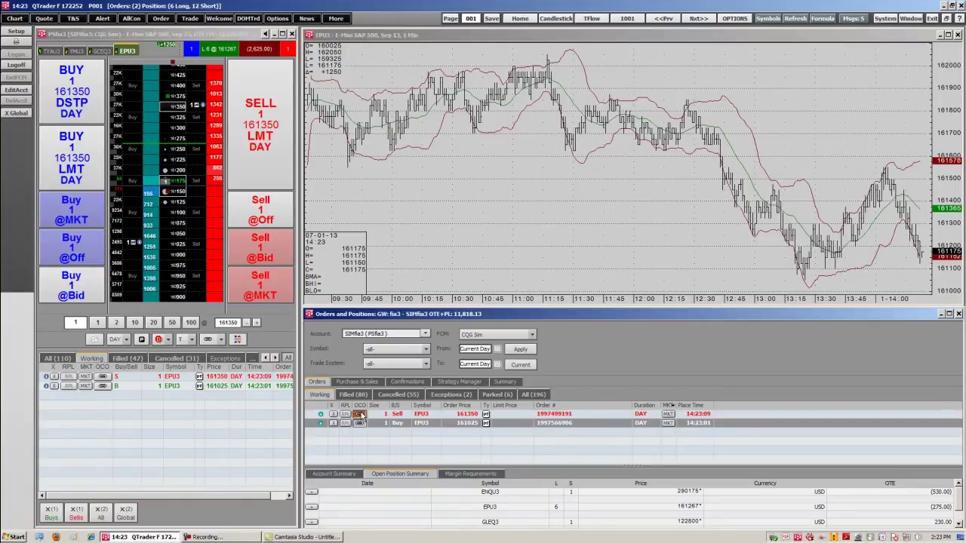
{"action": "left_click", "coordinate": [361, 415]}
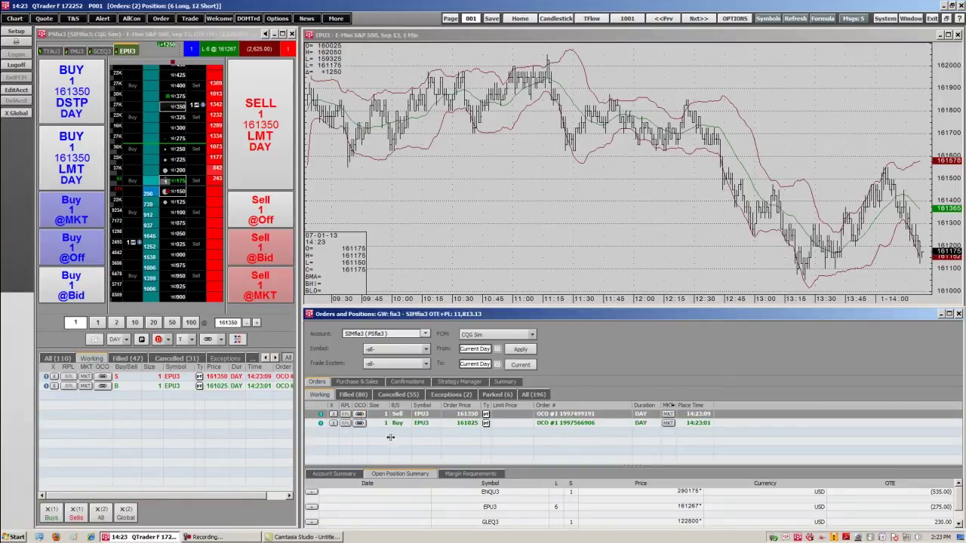
{"action": "key", "text": "F9"}
{"action": "key", "text": "F9"}
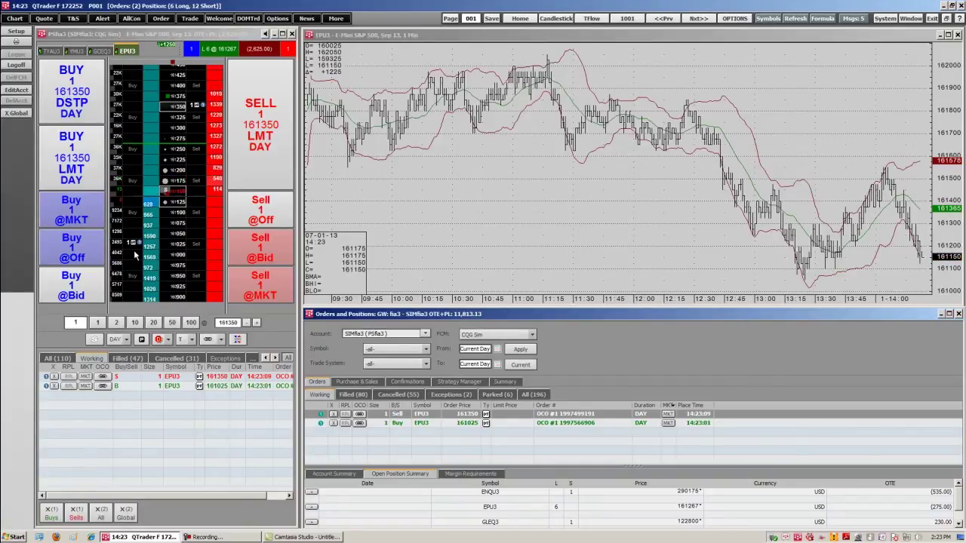
{"action": "left_click_drag", "start_coordinate": [134, 248], "coordinate": [121, 196]}
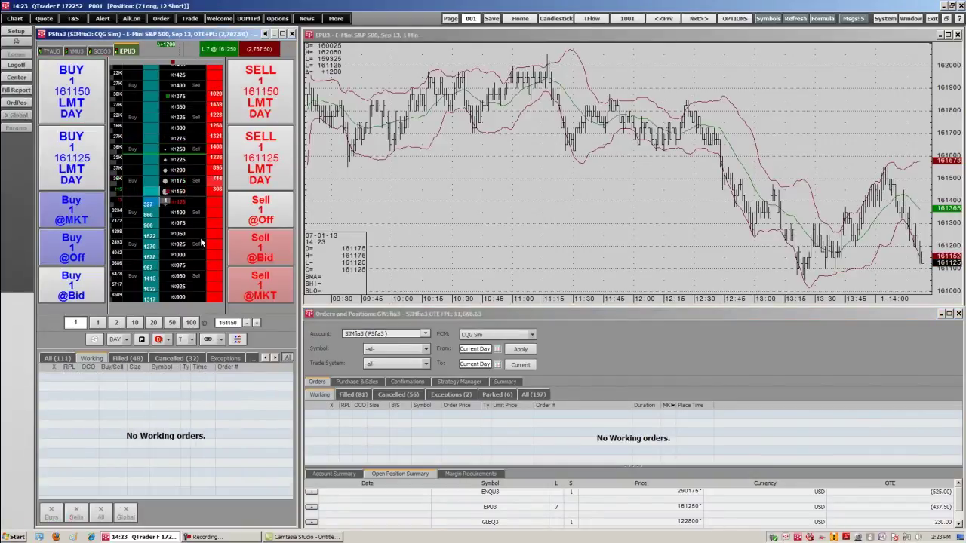
- Switch linking to bracket mode and place a DAY buy limit bracket for 1 EPU3 at 161000 with a 5-tick LMT target and 5-tick STP stop loss
{"action": "left_click", "coordinate": [219, 339]}
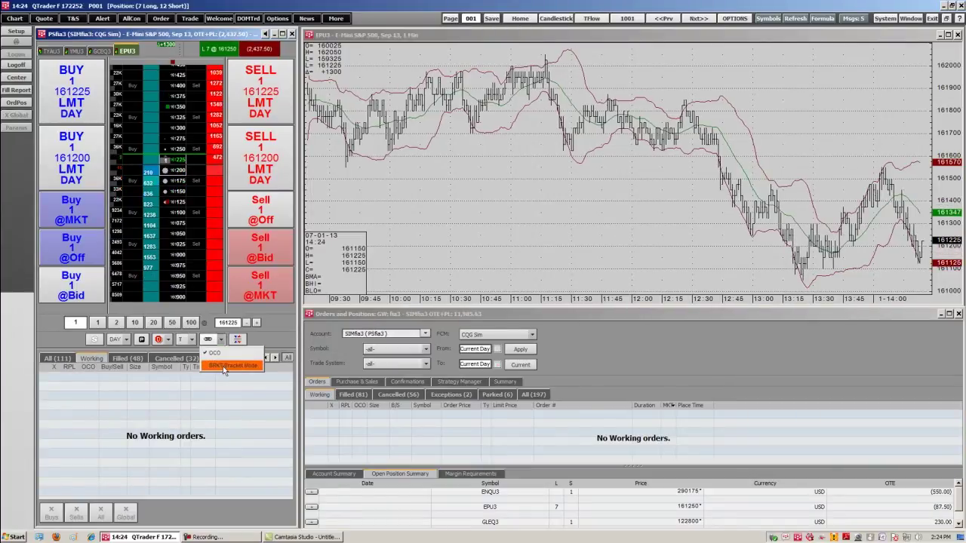
{"action": "left_click", "coordinate": [223, 367]}
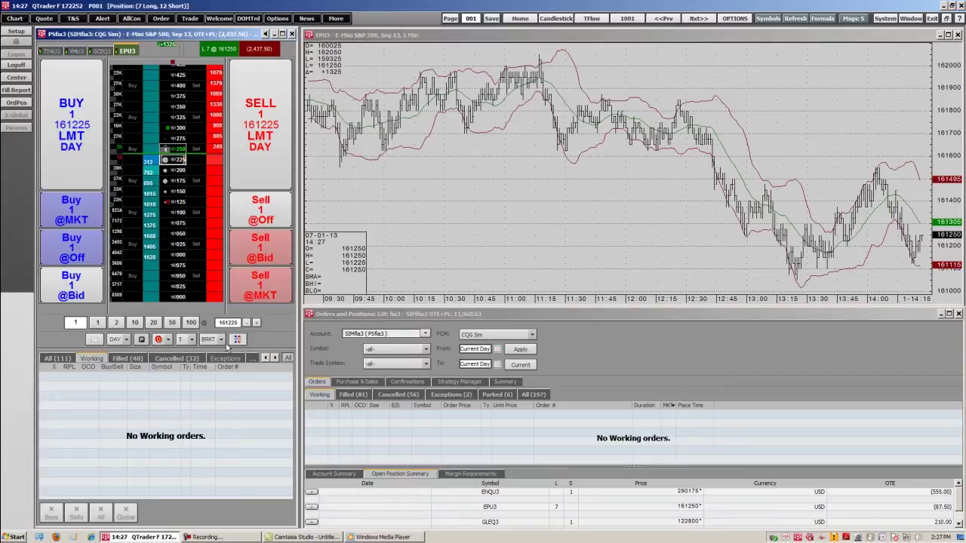
{"action": "left_click", "coordinate": [179, 257]}
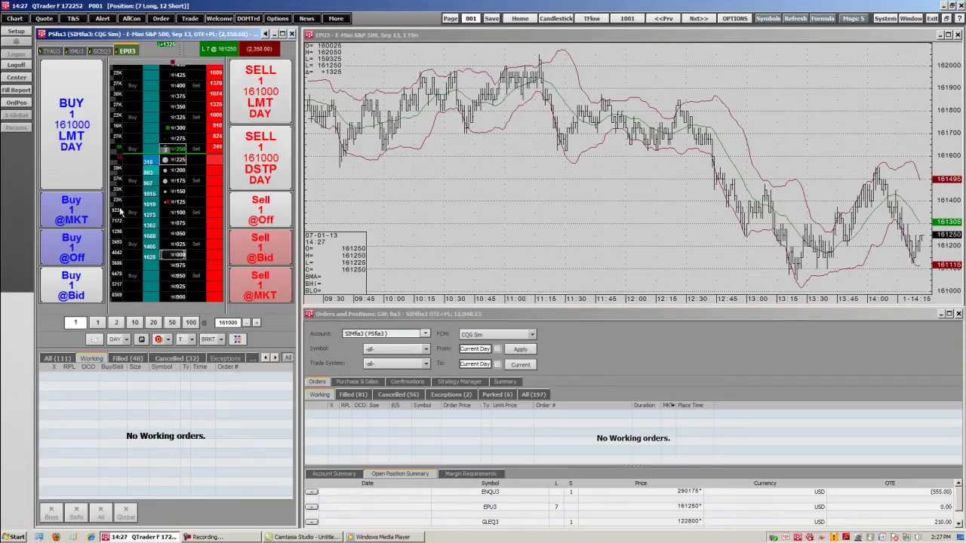
{"action": "left_click", "coordinate": [83, 168]}
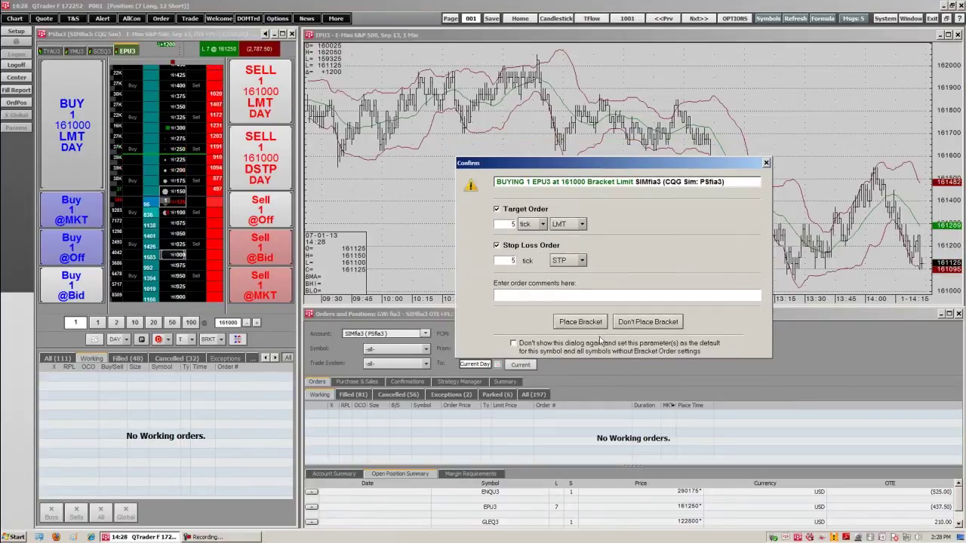
{"action": "left_click", "coordinate": [577, 311]}
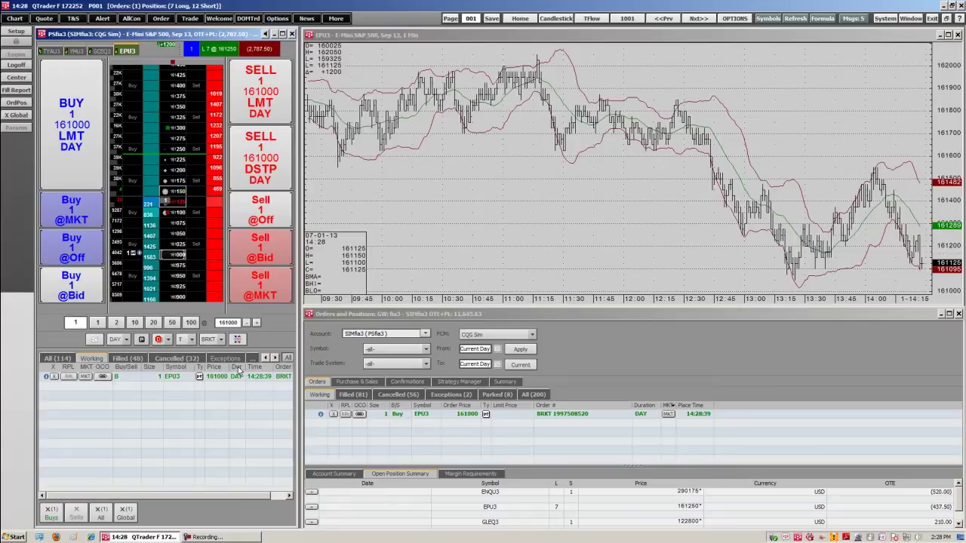
- Show the parked bracket orders, then move the working buy up to 161075 and its sell limit target down to the market price
{"action": "left_click", "coordinate": [497, 394]}
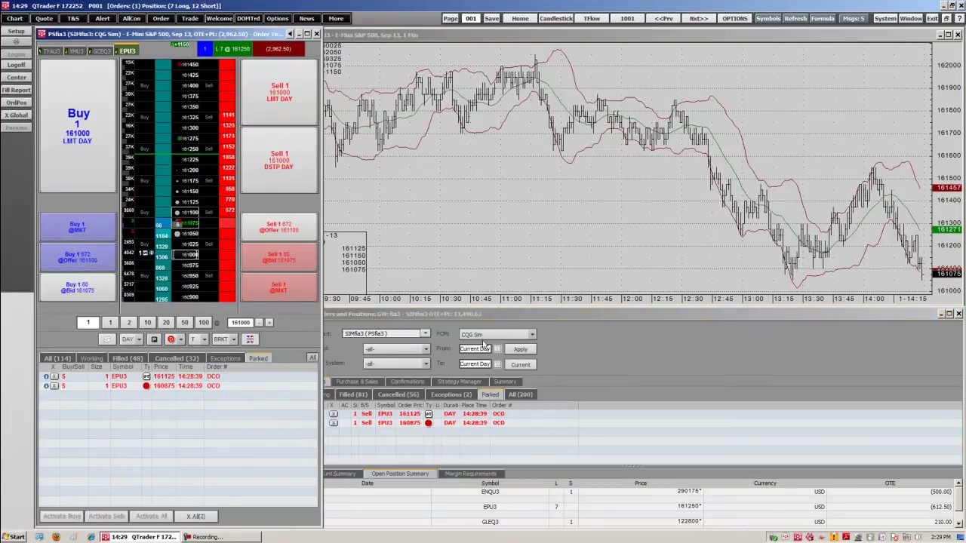
{"action": "left_click_drag", "start_coordinate": [151, 257], "coordinate": [145, 223]}
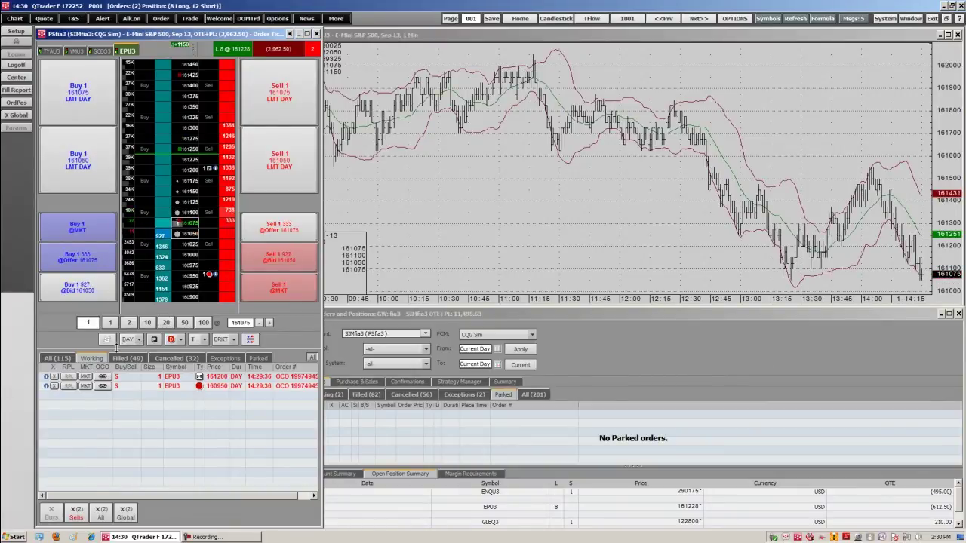
{"action": "left_click_drag", "start_coordinate": [209, 169], "coordinate": [212, 248]}
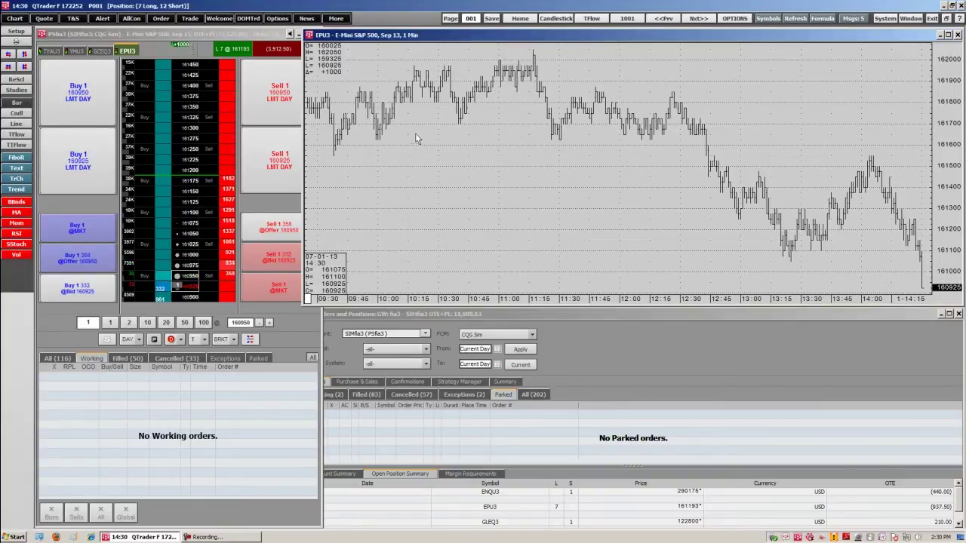
- Add Bollinger Bands (BBnds) to the EPU3 one-minute chart and show the study on the trading interface
{"action": "left_click", "coordinate": [17, 201]}
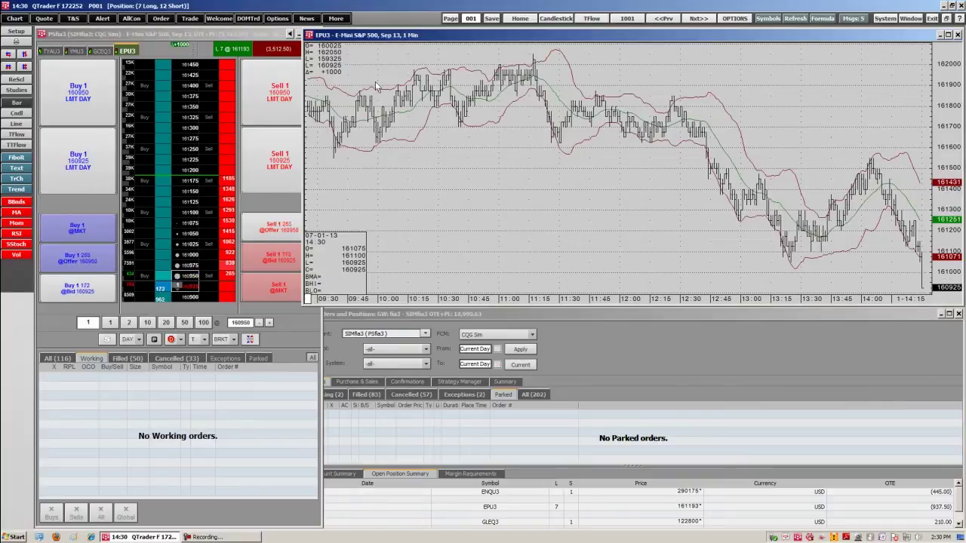
{"action": "right_click", "coordinate": [326, 86]}
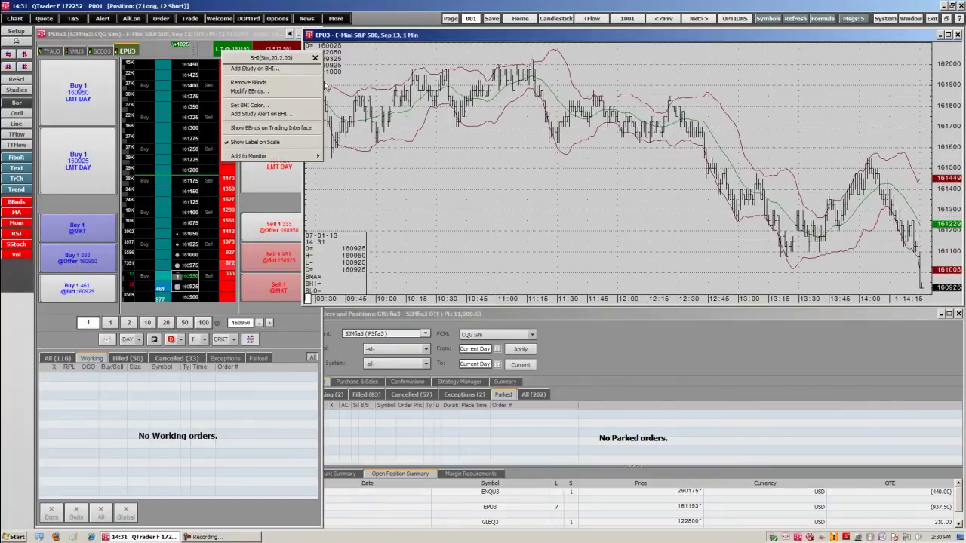
{"action": "left_click", "coordinate": [304, 130]}
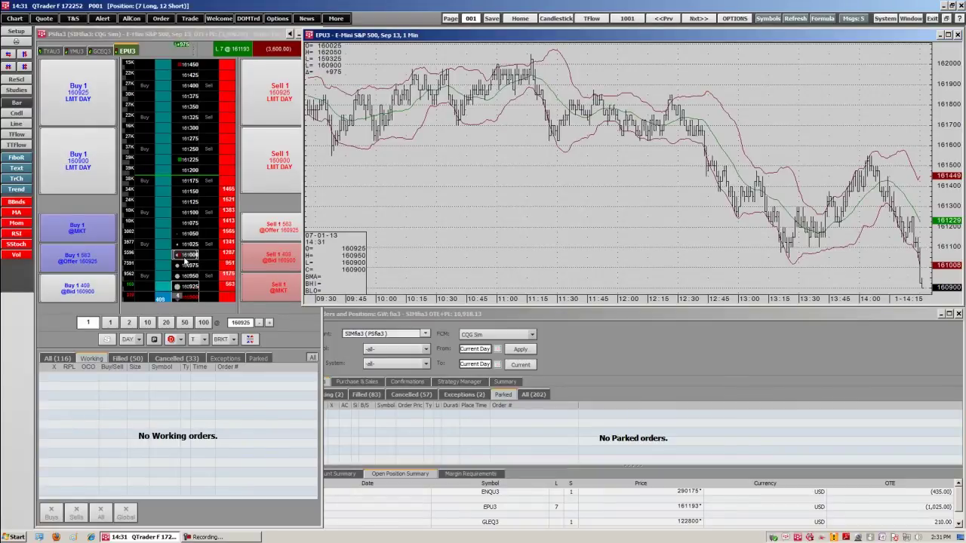
- Place a sell LMT bracket following the BHI#2 study curve with 5-tick target and stop loss, and a buy DSTP order following the BLO#2 curve
{"action": "left_click", "coordinate": [192, 64]}
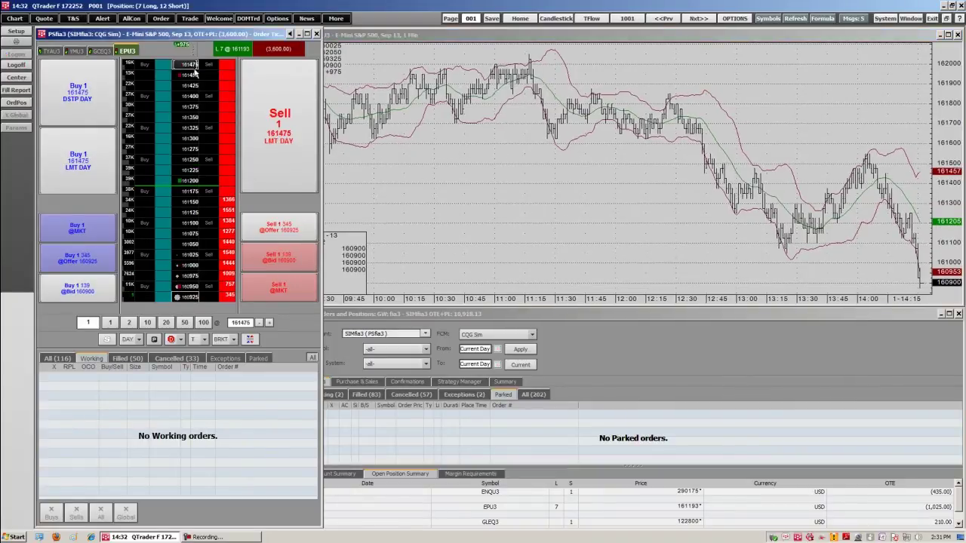
{"action": "right_click", "coordinate": [181, 75]}
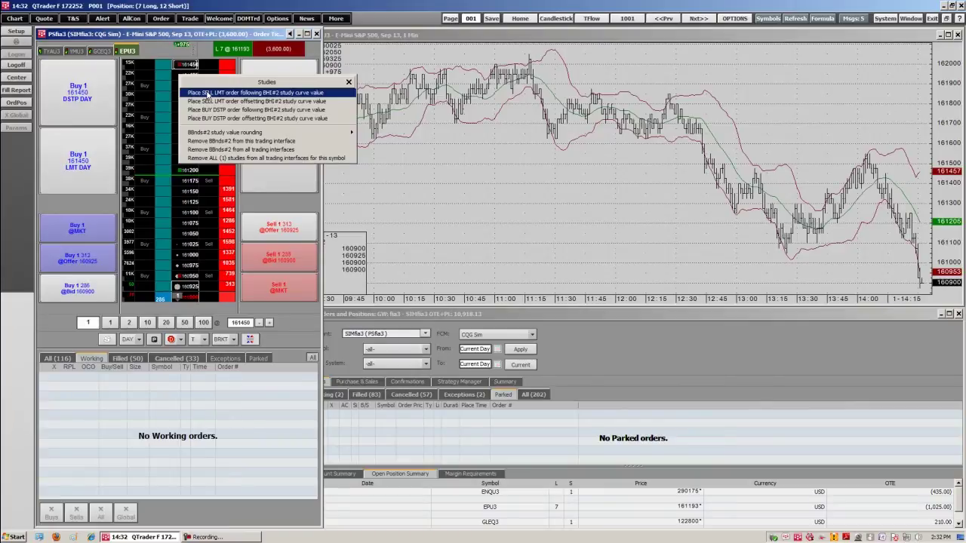
{"action": "left_click", "coordinate": [207, 94]}
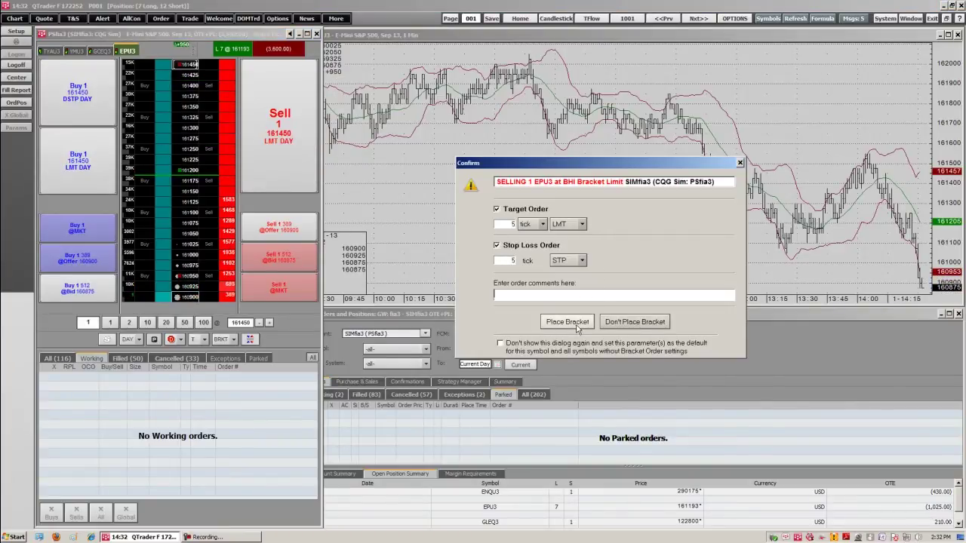
{"action": "left_click", "coordinate": [573, 324]}
{"action": "right_click", "coordinate": [182, 280]}
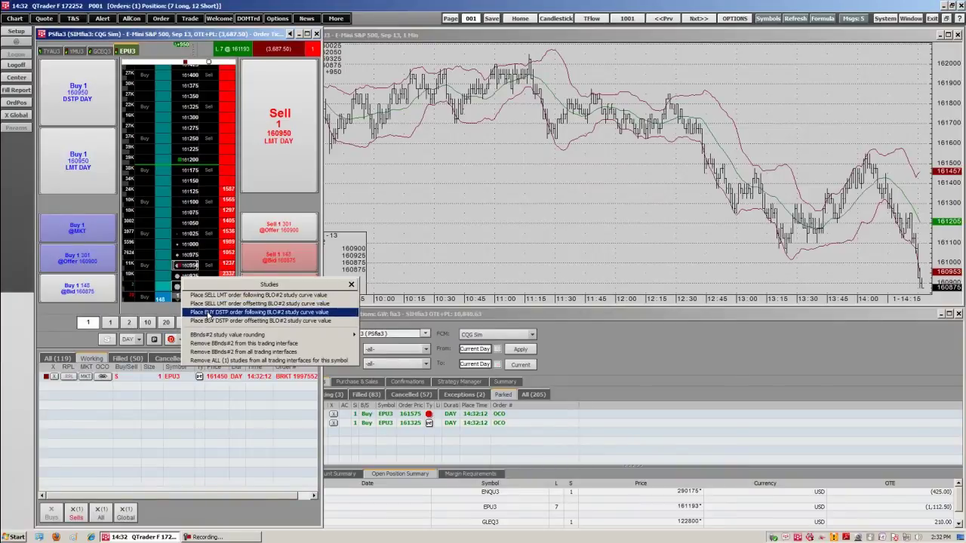
{"action": "left_click", "coordinate": [208, 312]}
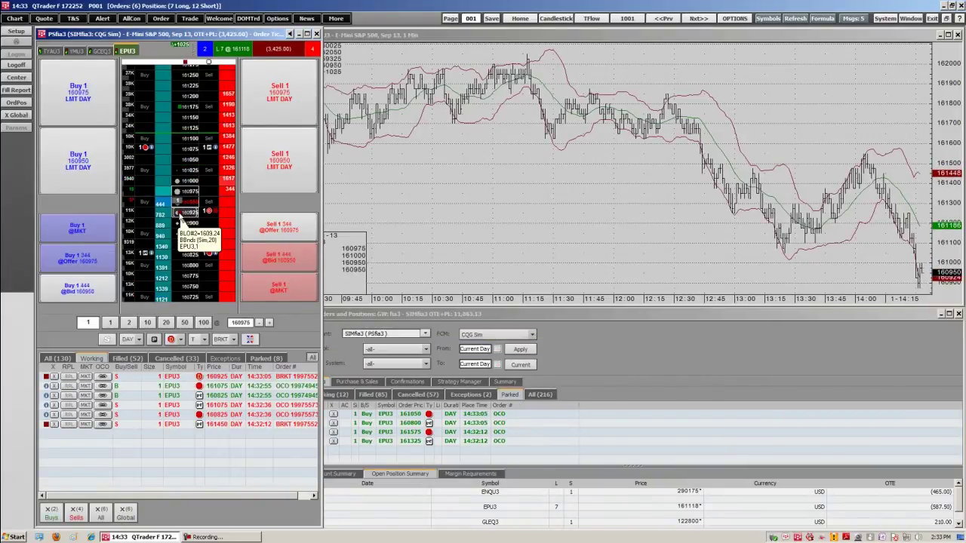
- Remove all studies from all trading interfaces for this symbol, and cancel all working EPU3 buy and sell orders
{"action": "right_click", "coordinate": [180, 215]}
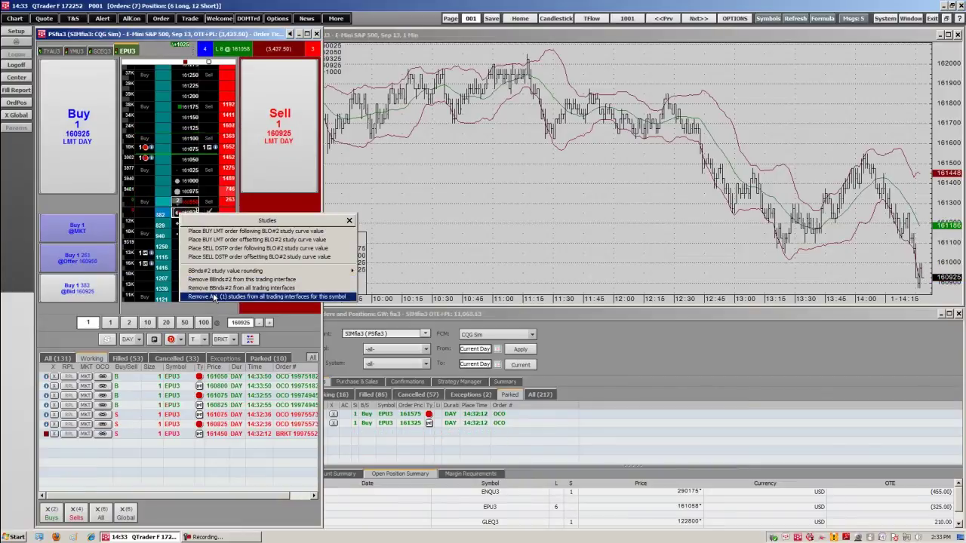
{"action": "left_click", "coordinate": [213, 298]}
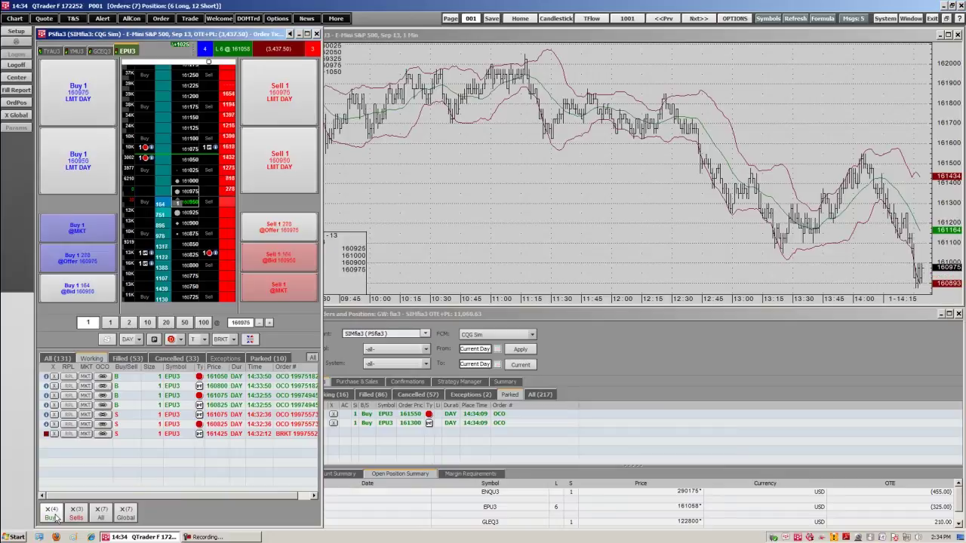
{"action": "left_click", "coordinate": [51, 513]}
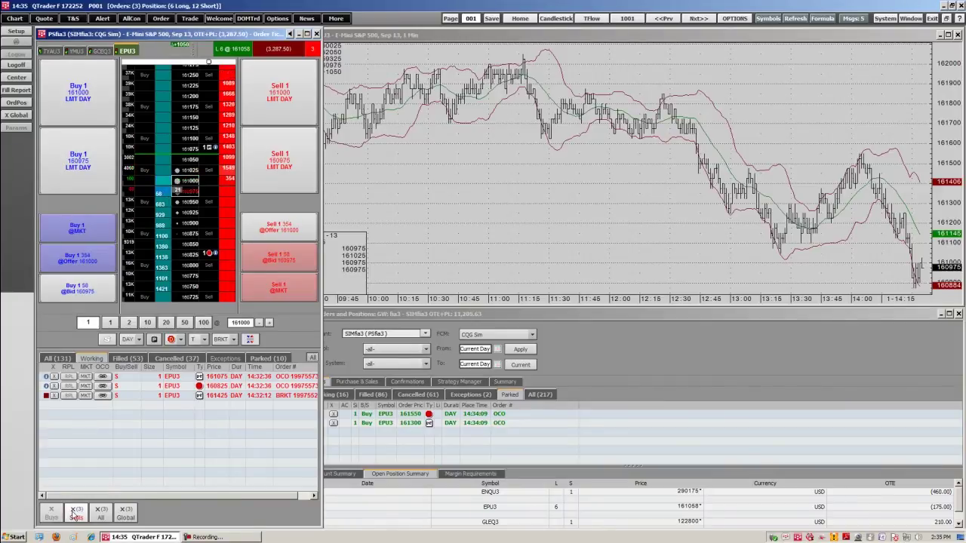
{"action": "left_click", "coordinate": [75, 513]}
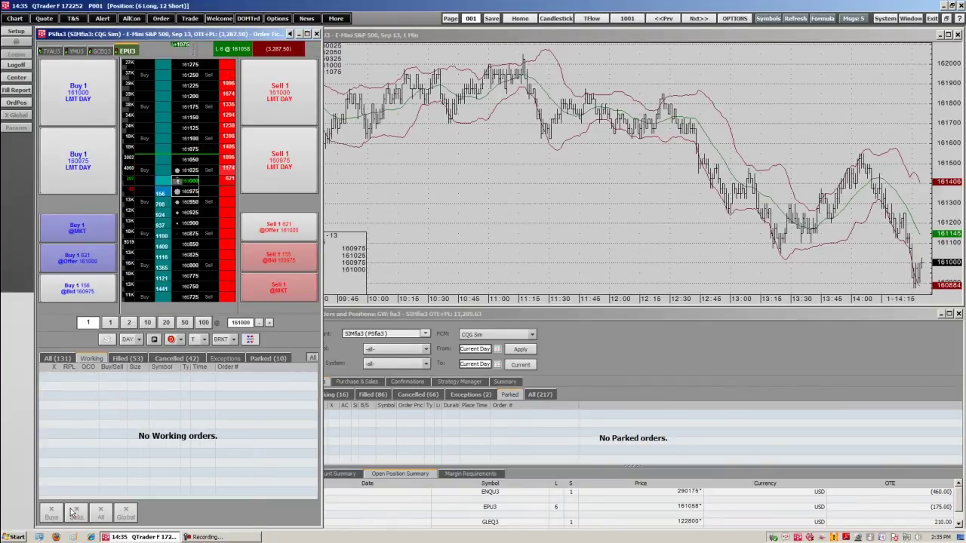